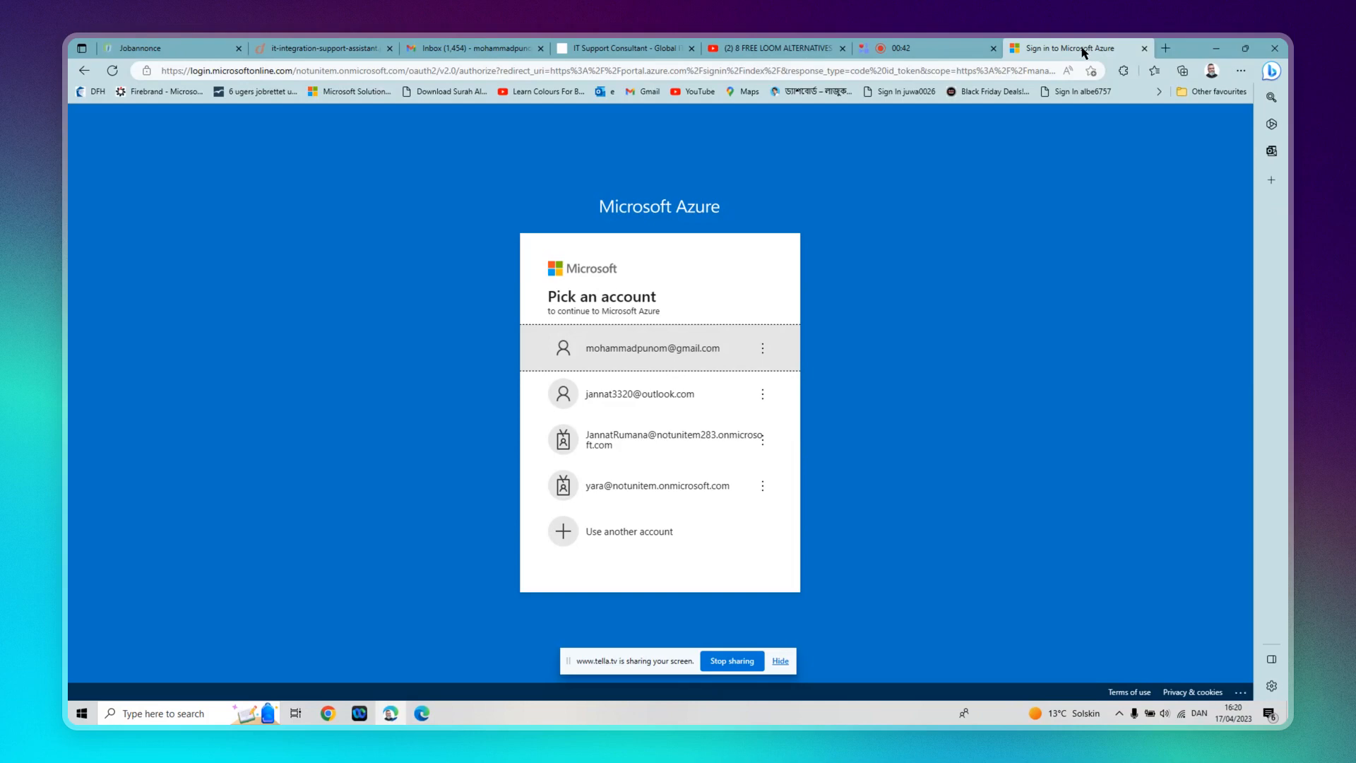
- Go to portal.azure.com and sign in to Microsoft Azure with the account password
left_click(866, 73)
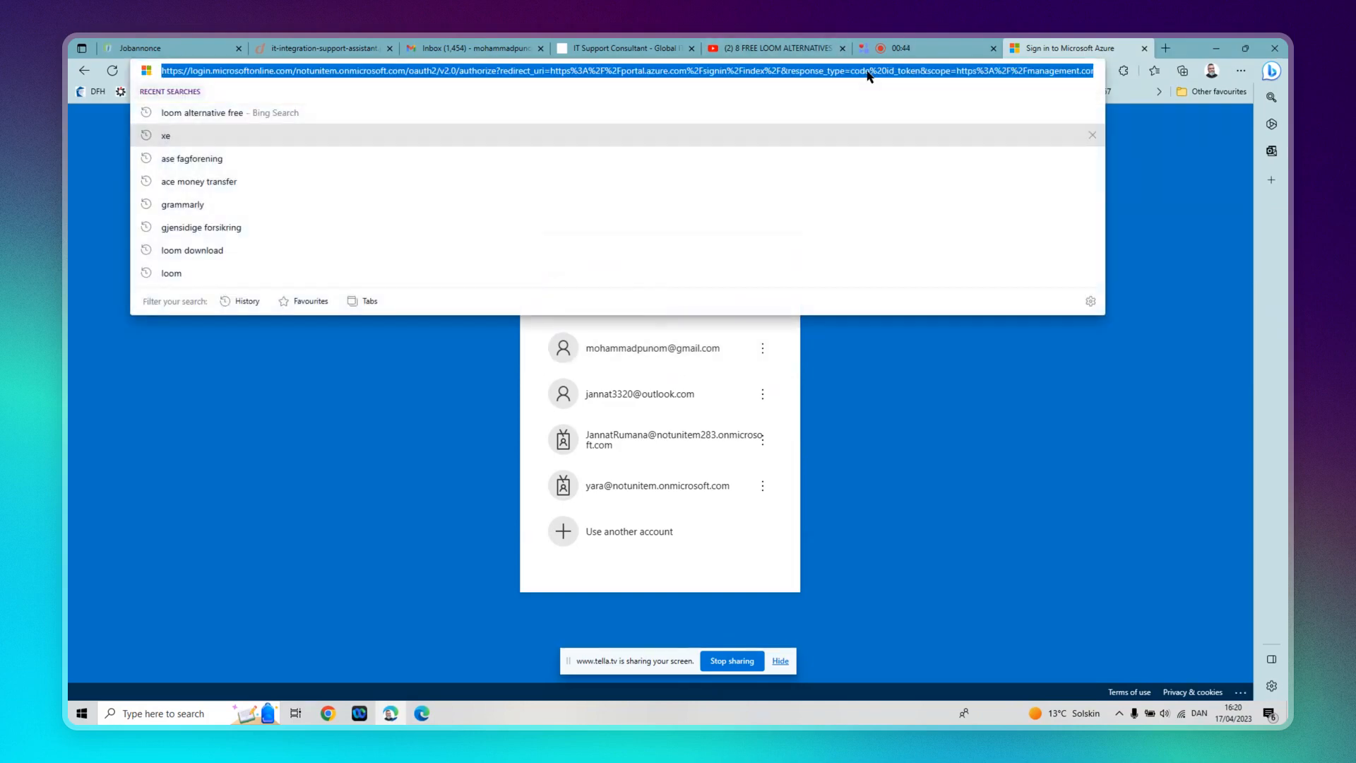
type("por")
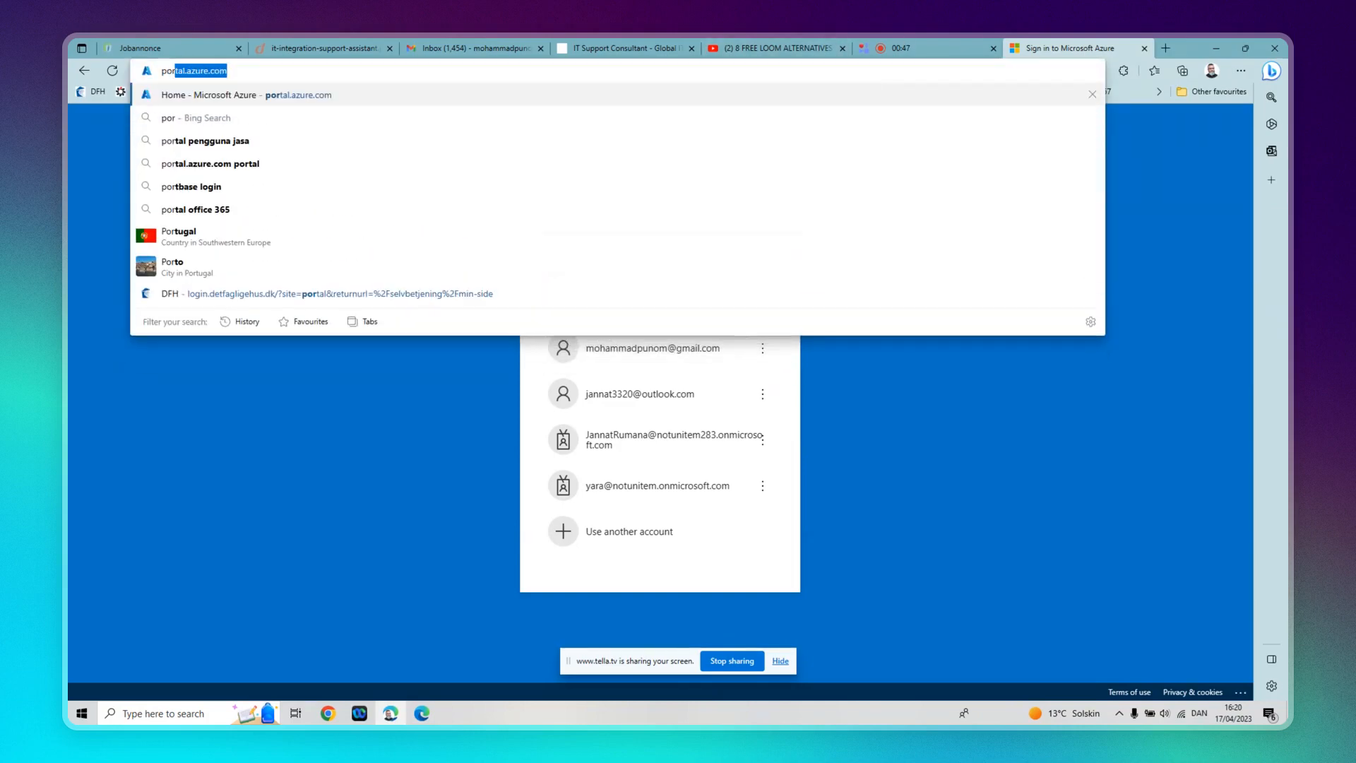
key("Return")
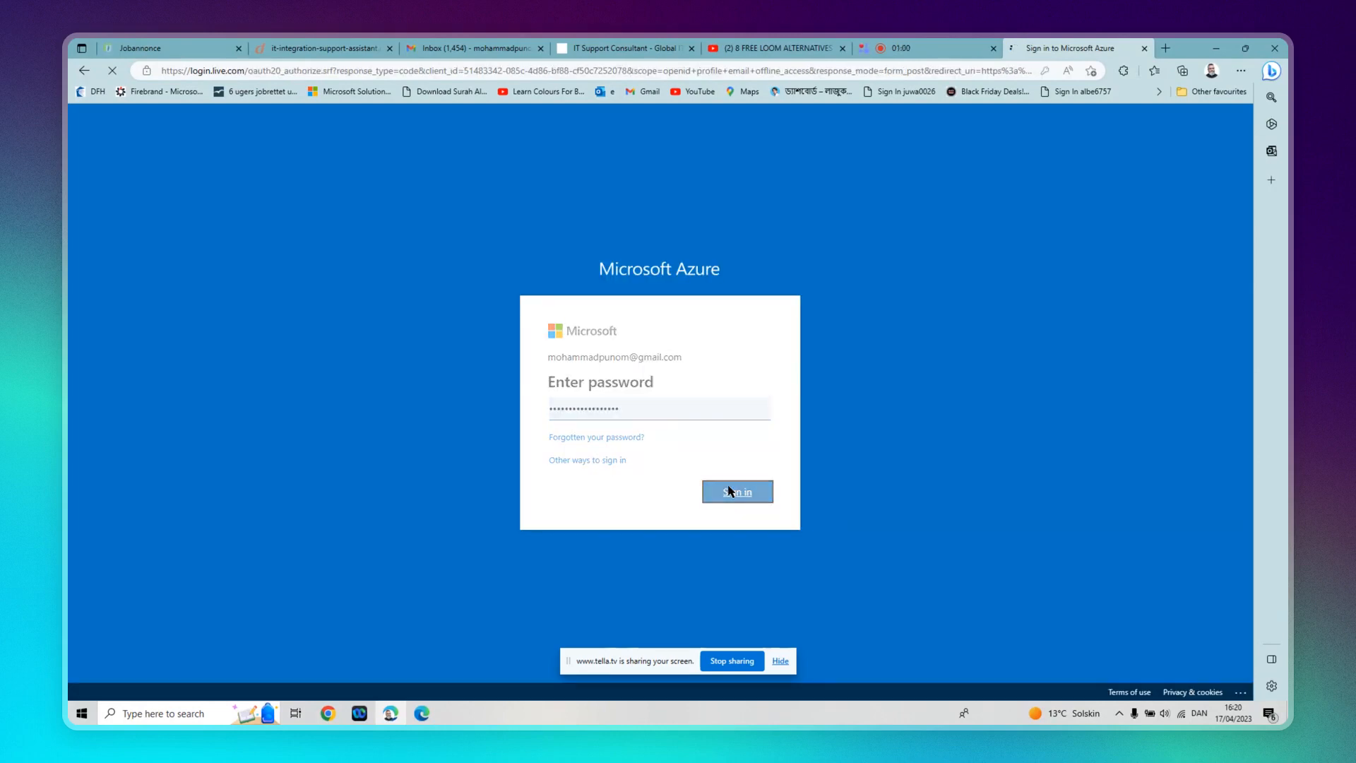
left_click(729, 490)
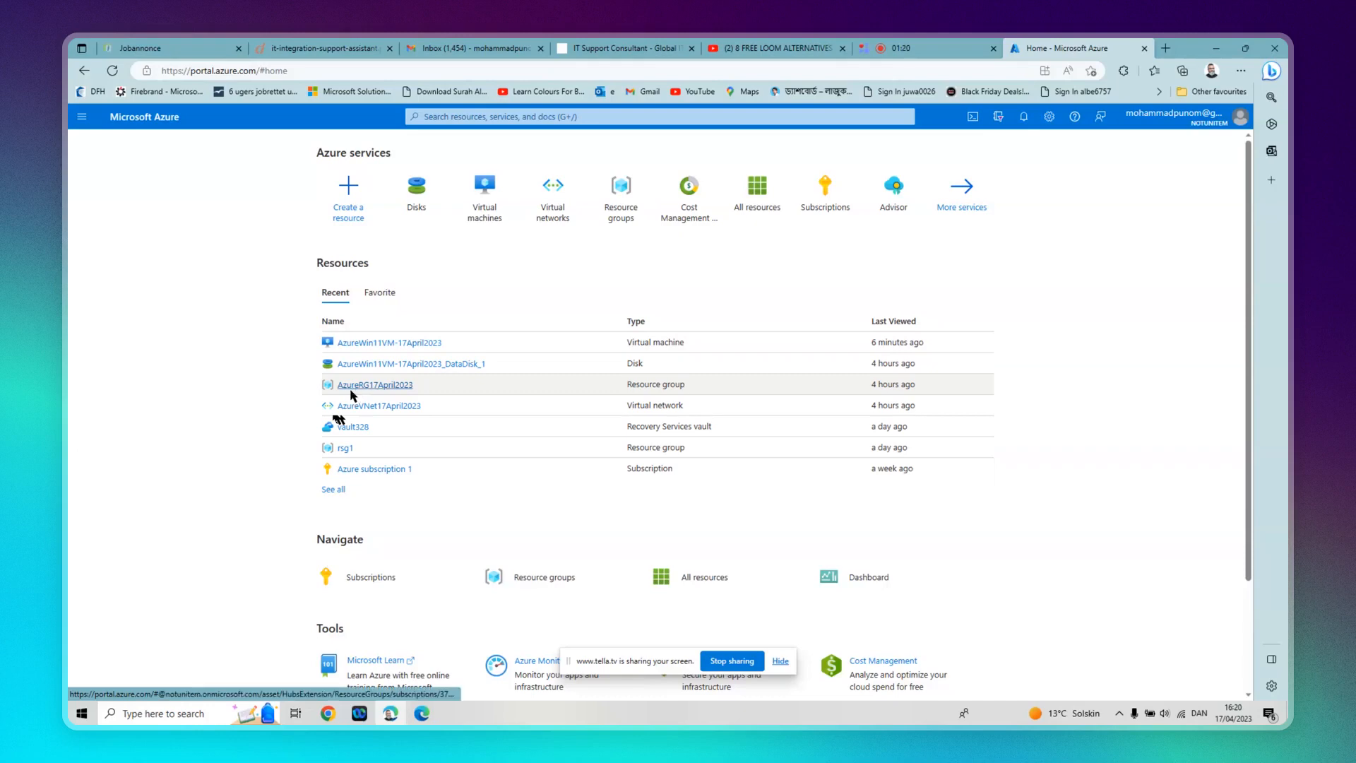
- Open the AzureWin11VM-17April2023 virtual machine from the recent resources and view its attached disks
mouse_move(362, 394)
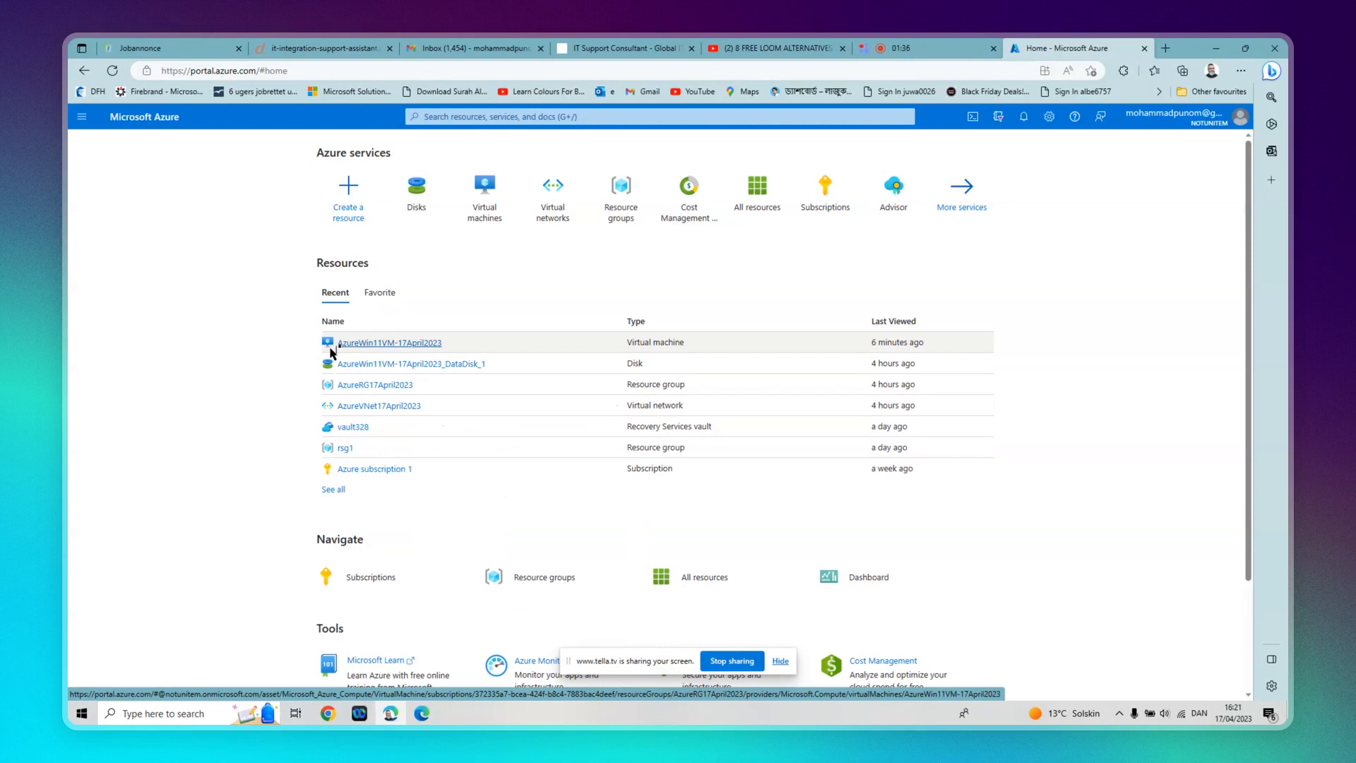
mouse_move(392, 350)
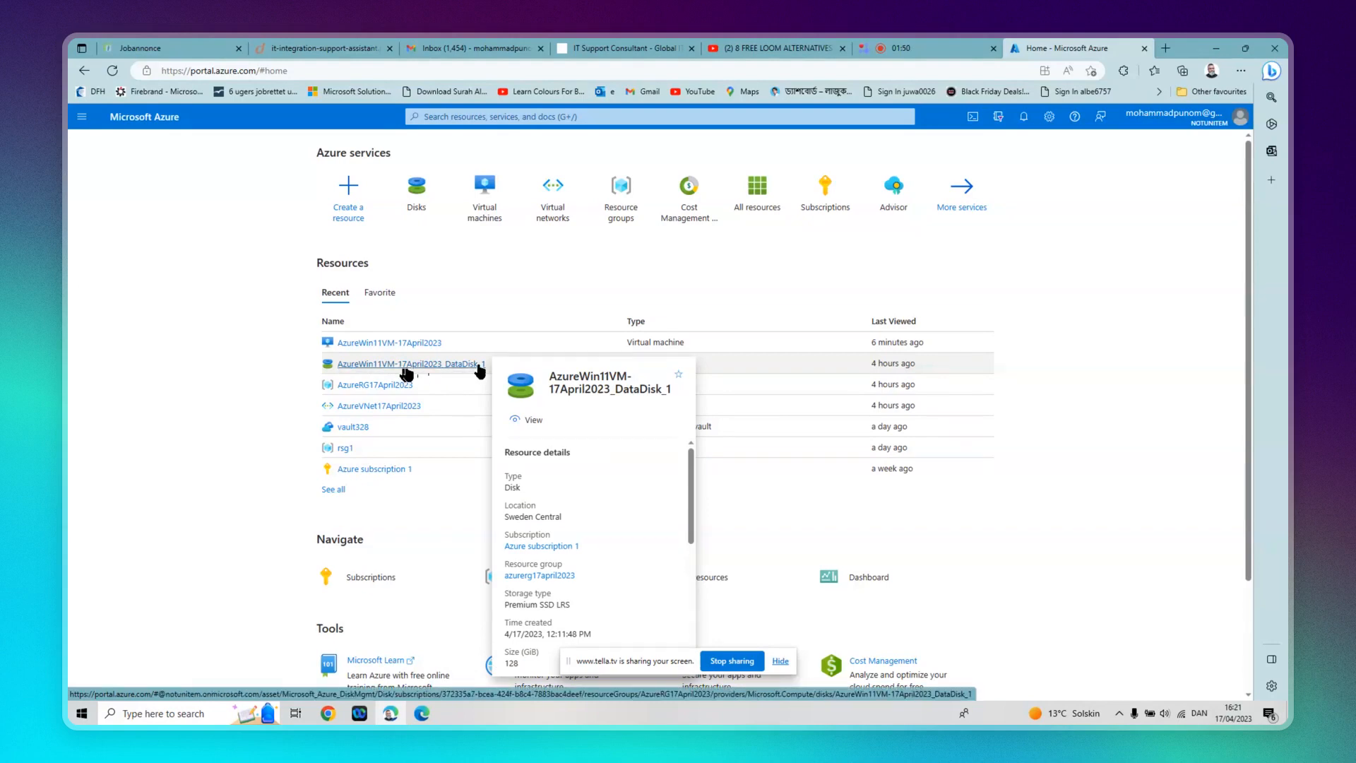
left_click(421, 346)
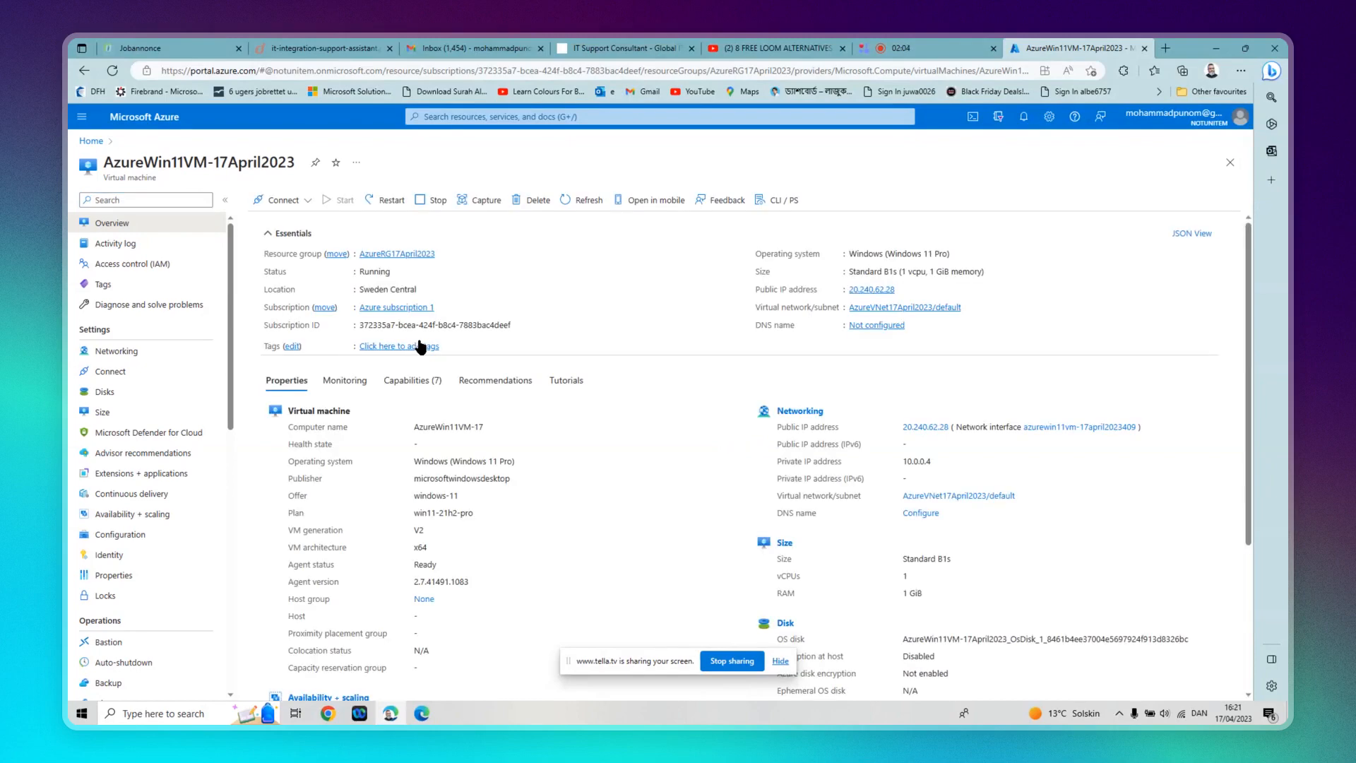
left_click(107, 397)
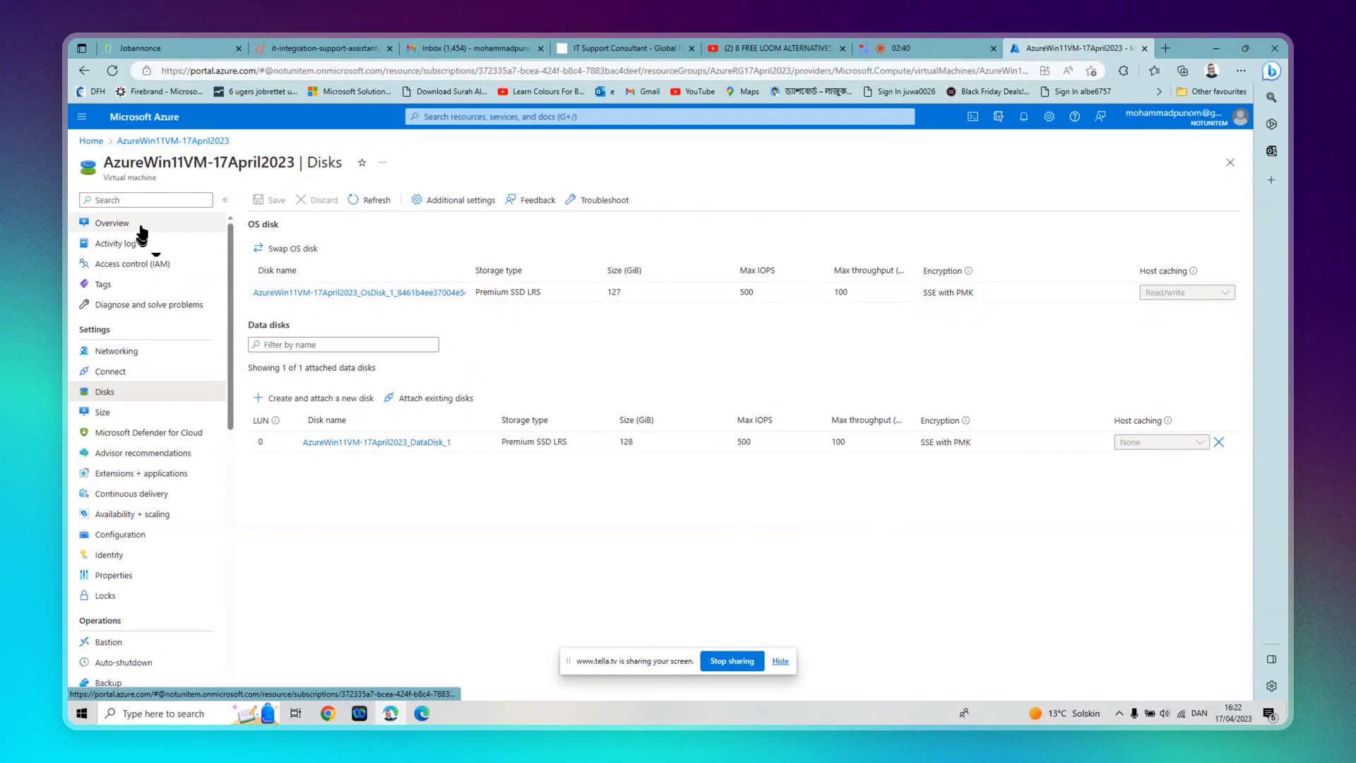
- Copy the virtual machine's public IP address from its overview and enter it as the computer in Remote Desktop Connection
left_click(141, 230)
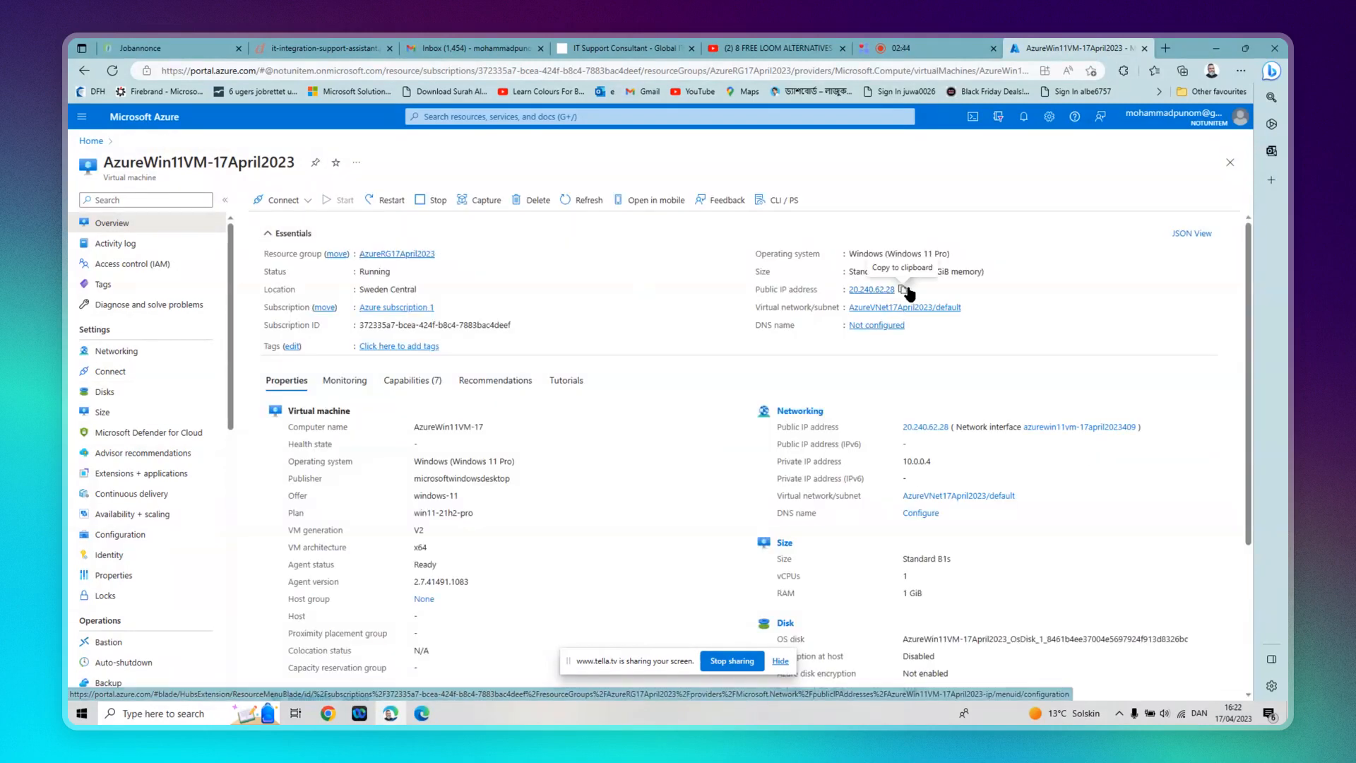
left_click(904, 291)
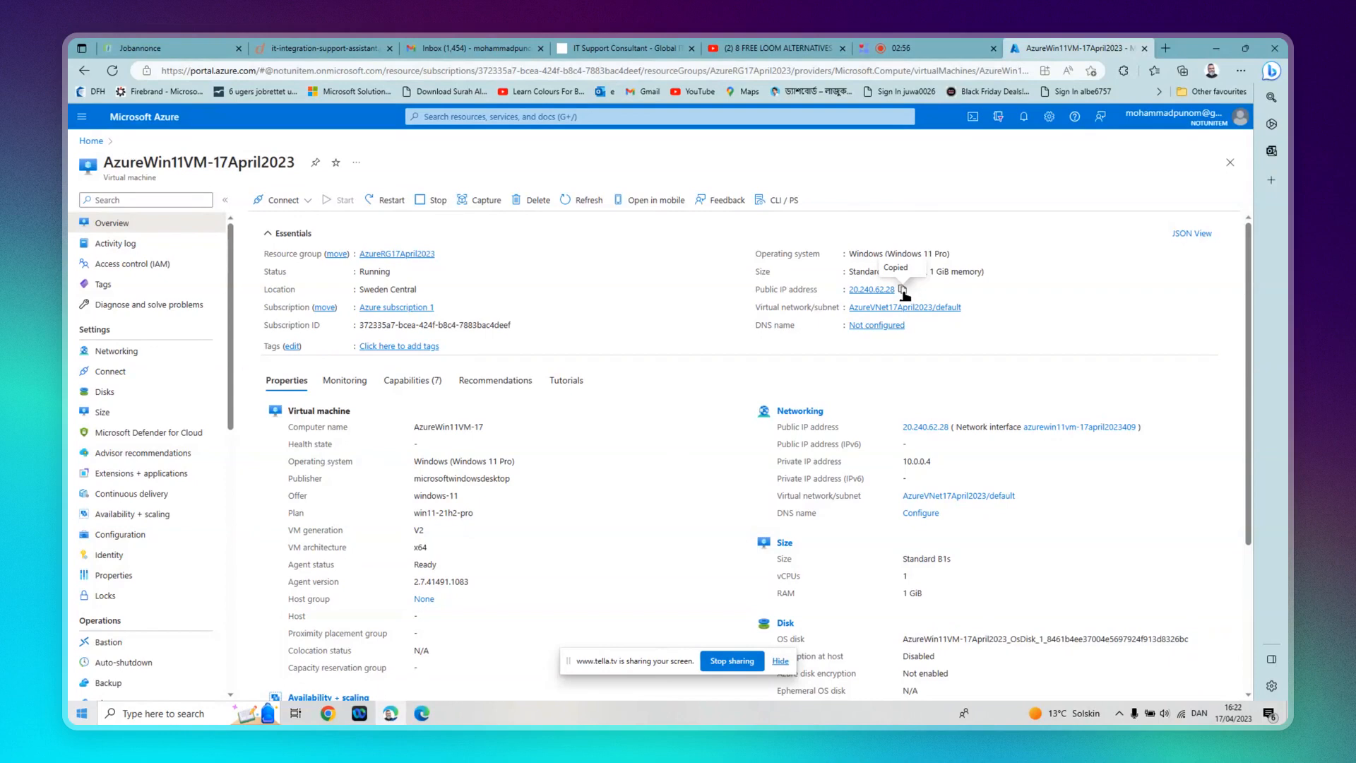
left_click(117, 713)
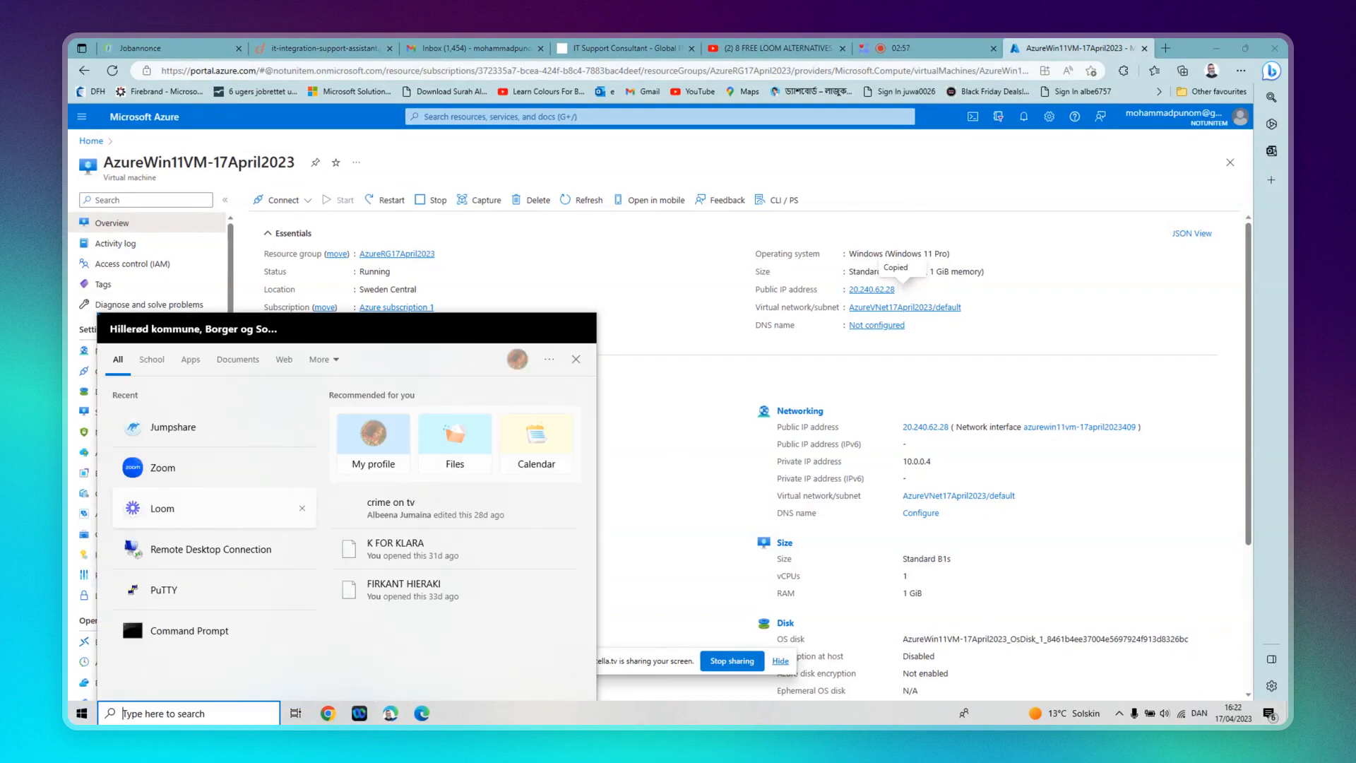
left_click(212, 555)
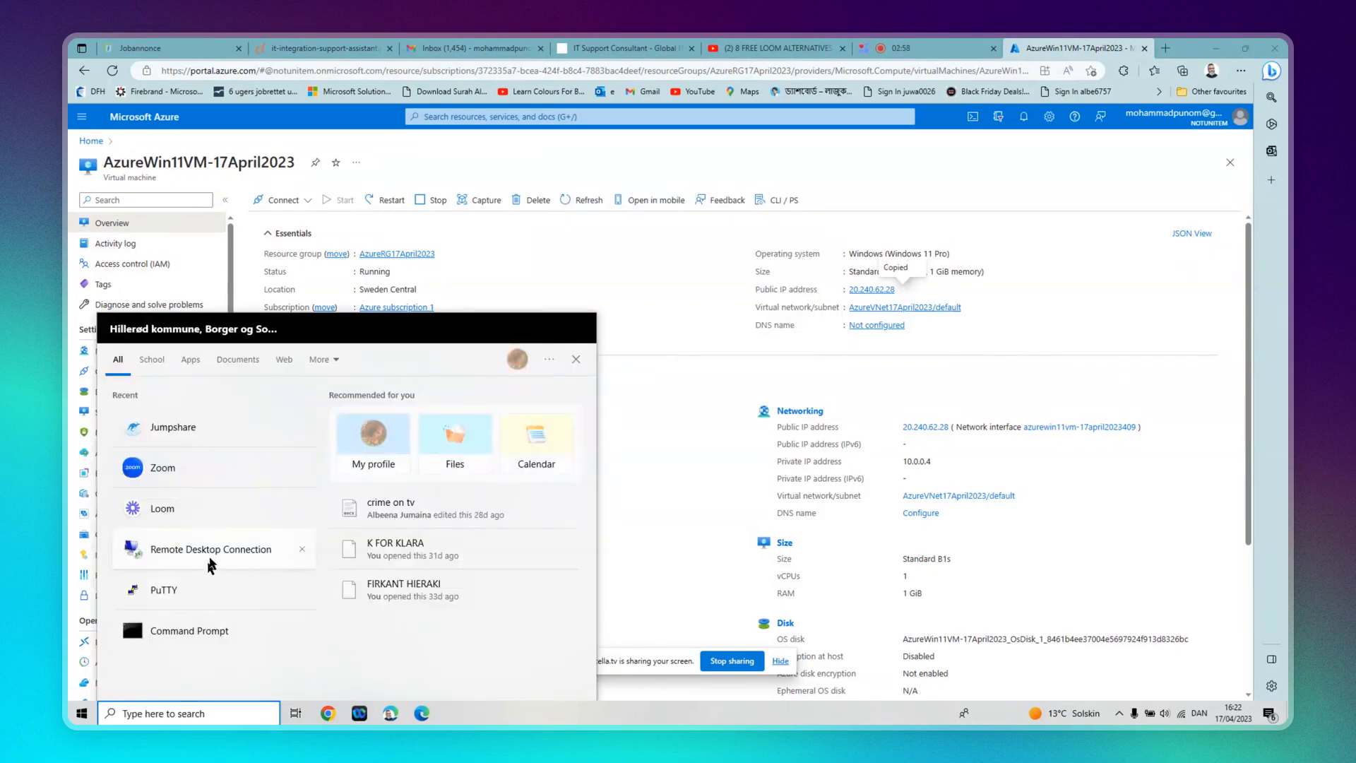
left_click(211, 553)
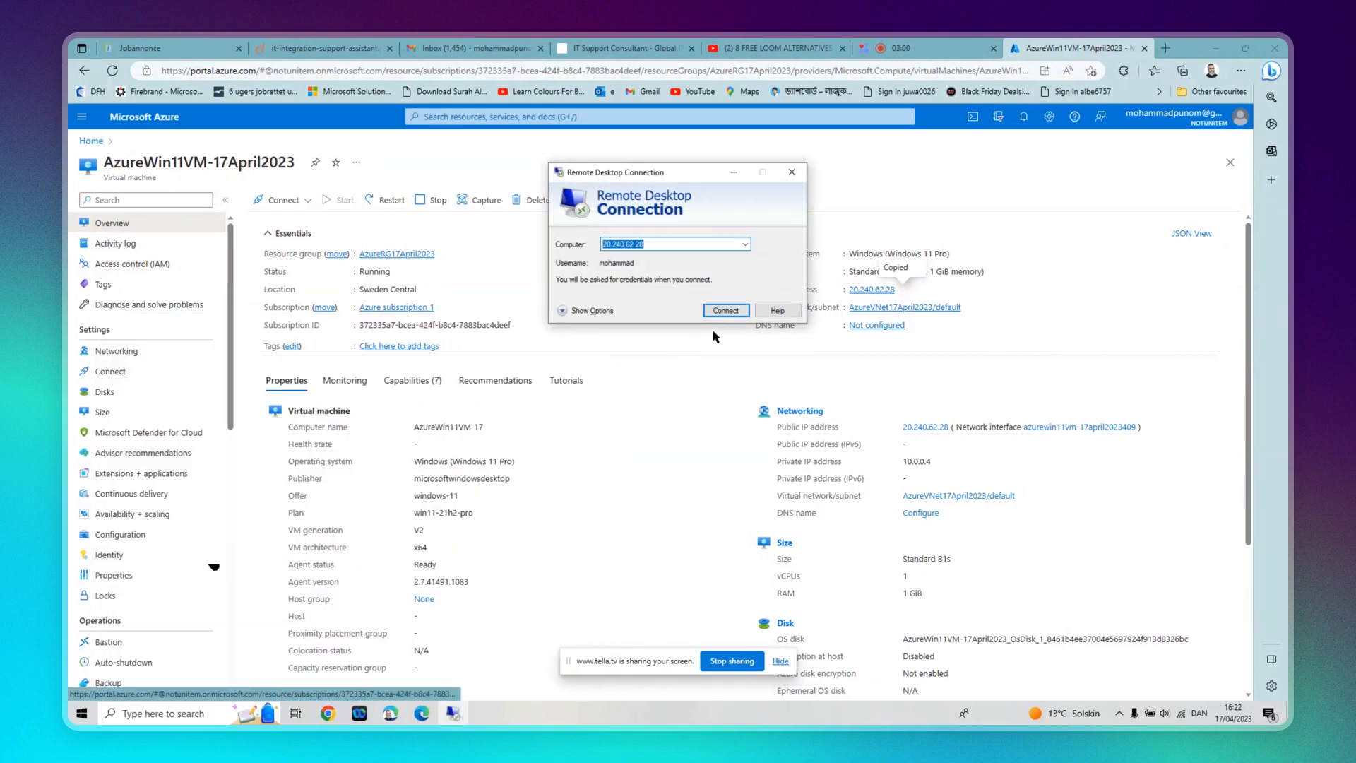
right_click(674, 245)
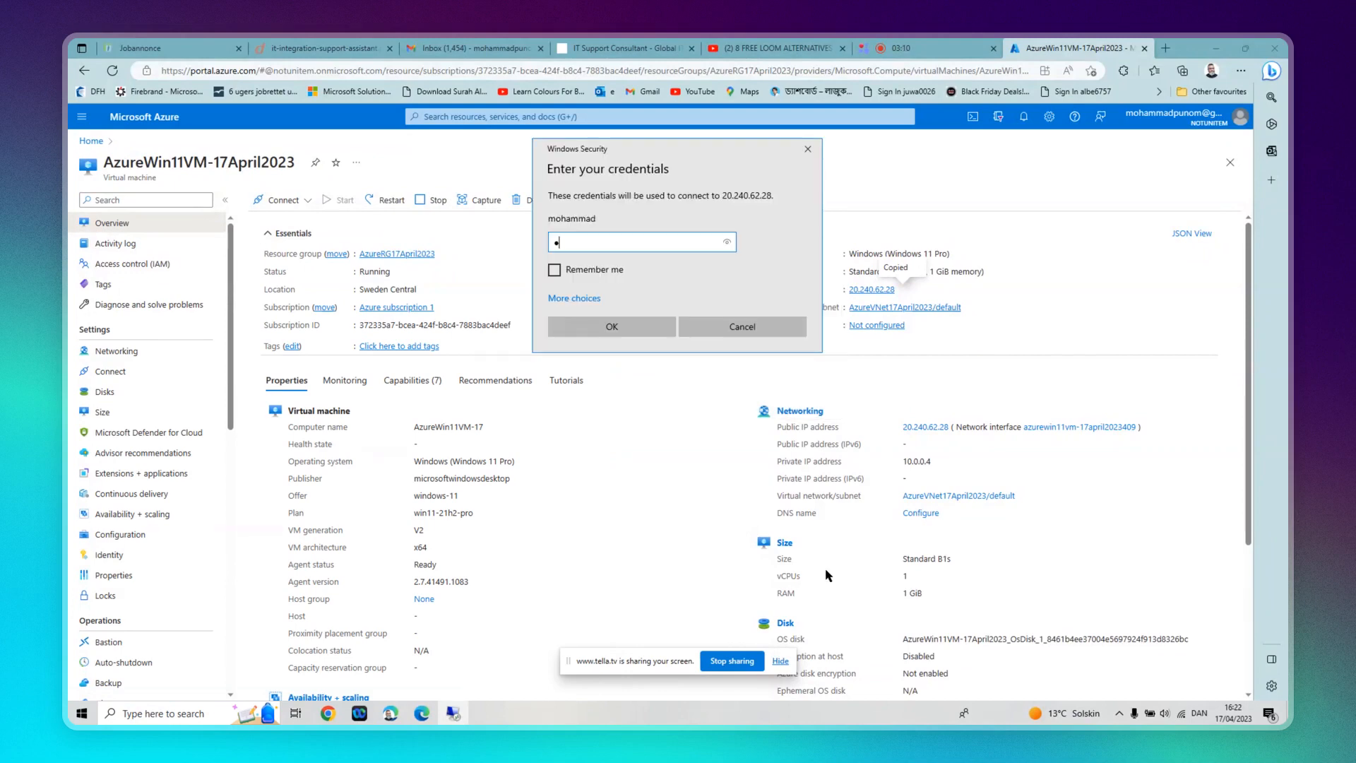
- Enter the virtual machine account's password and accept the certificate warning to connect to the remote desktop
type("•••••••••••")
type("••••••")
key("Return")
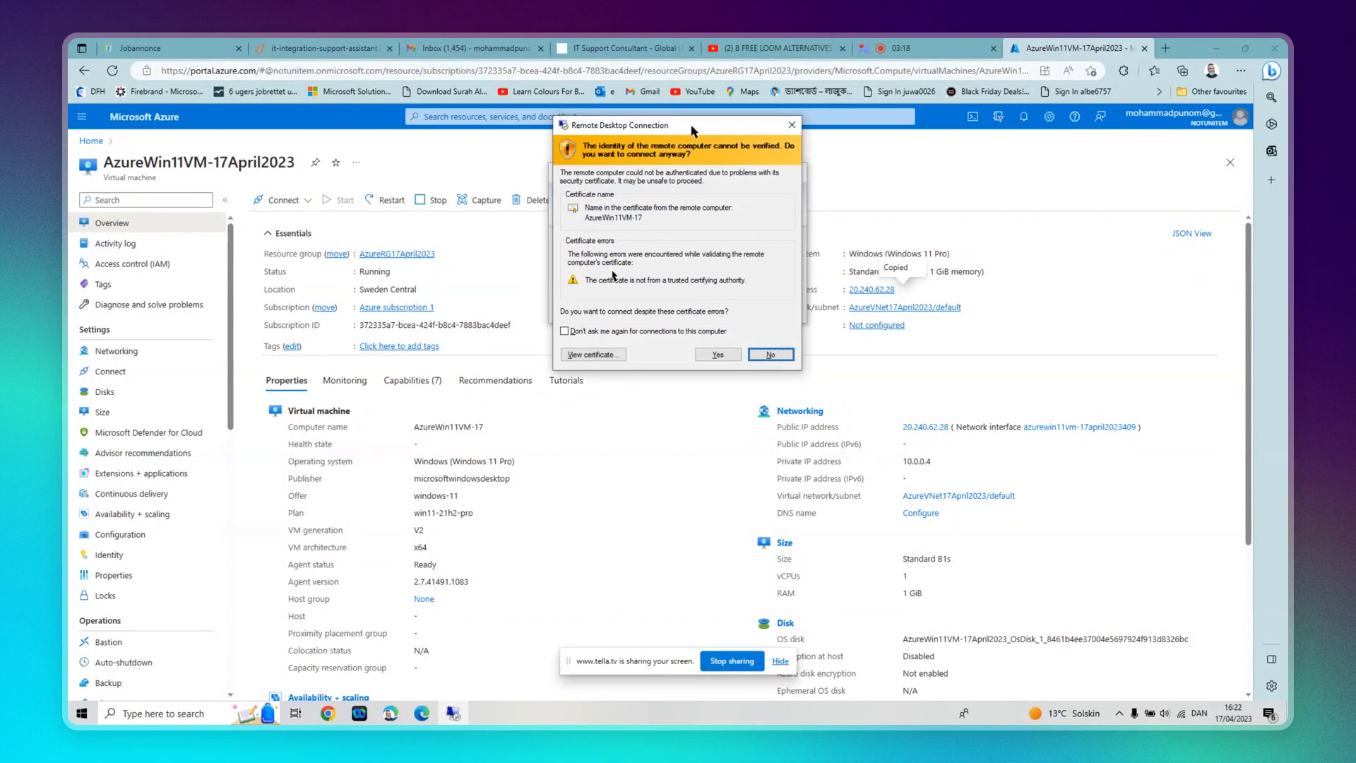
left_click_drag(689, 131, 652, 141)
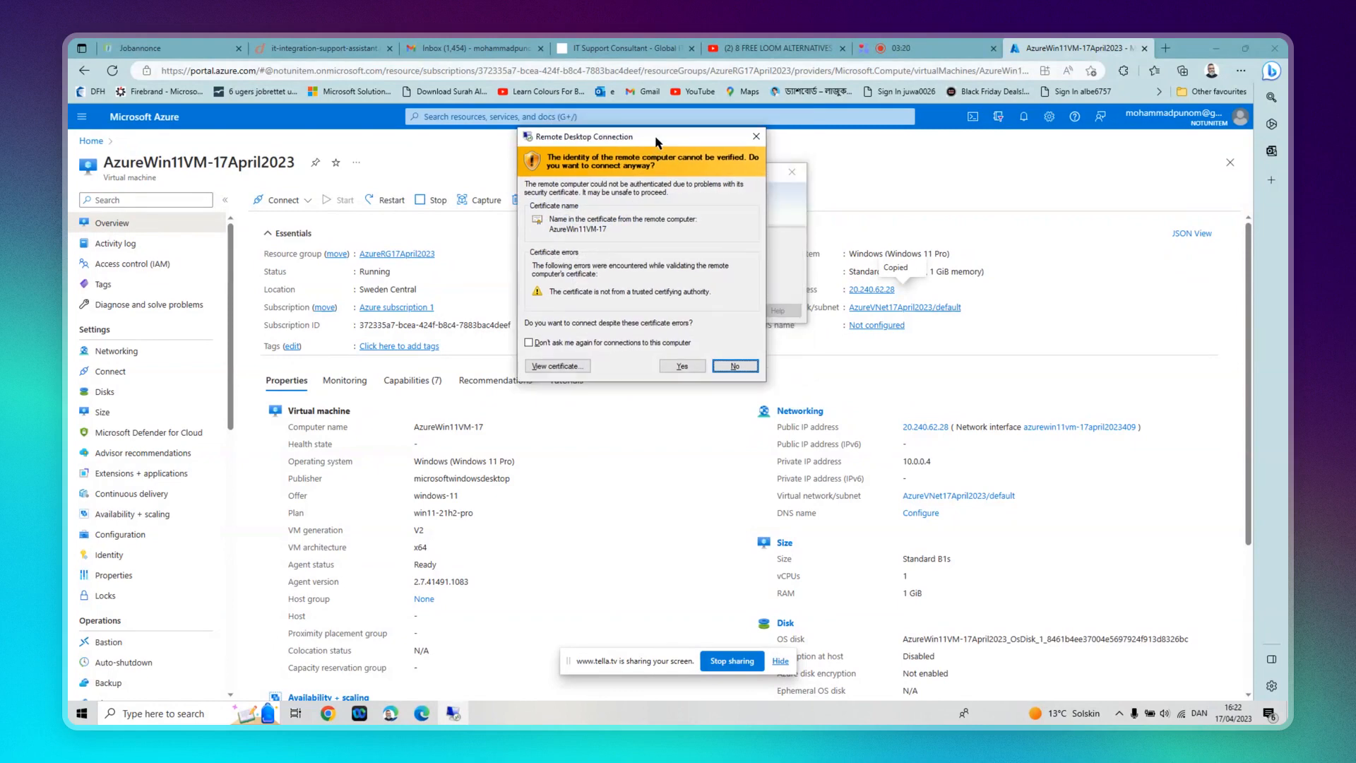
left_click(696, 366)
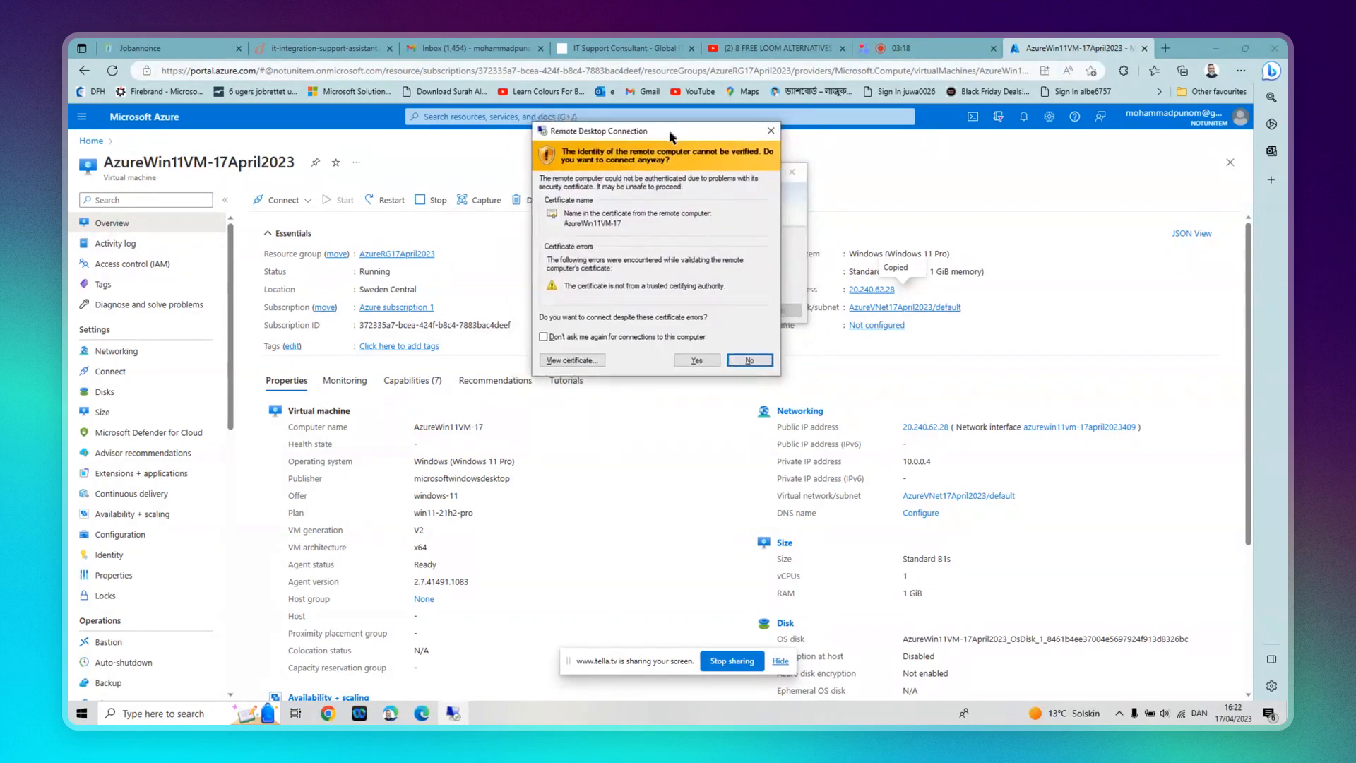
left_click_drag(668, 130, 653, 136)
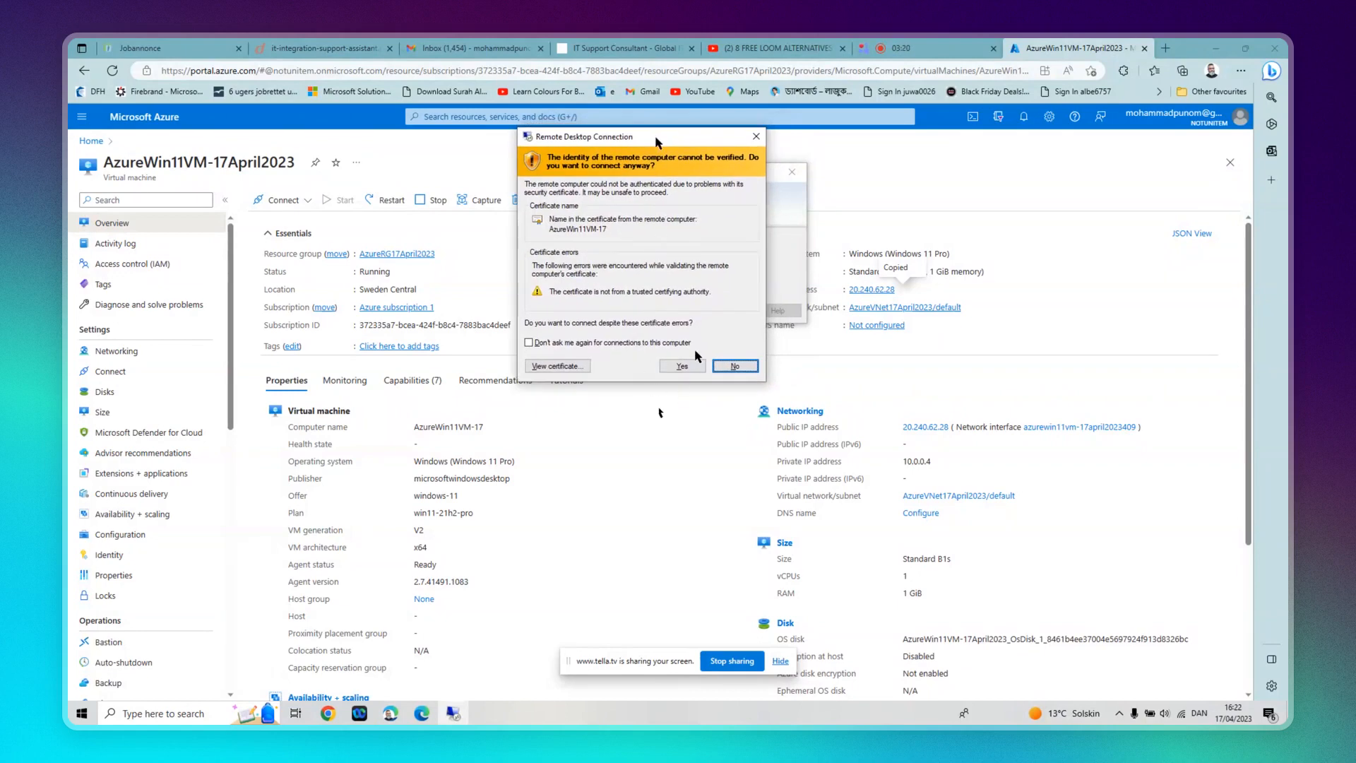
left_click(695, 366)
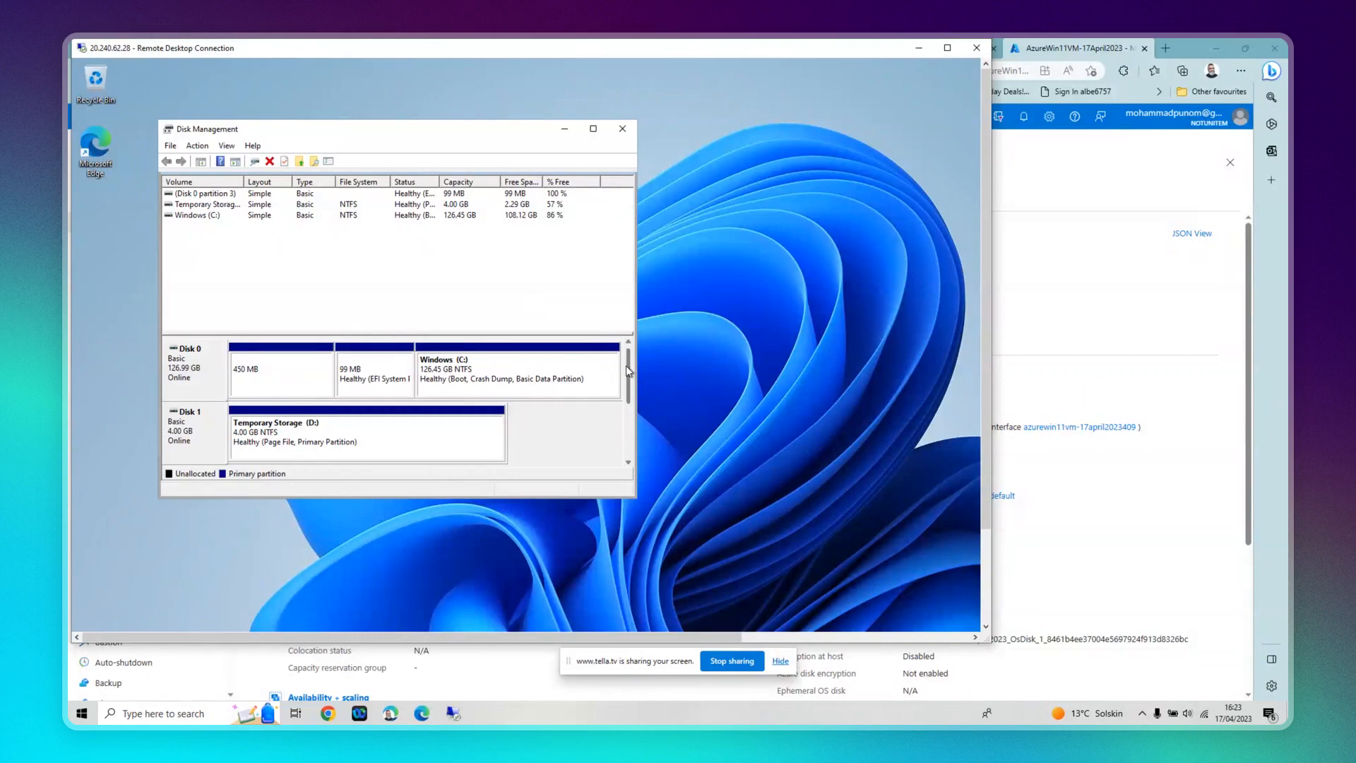
- Create a 131054 MB simple volume on unallocated Disk 2 with drive letter E, quick-formatted as NTFS and labelled New Volume
scroll(626, 378, "down", 1)
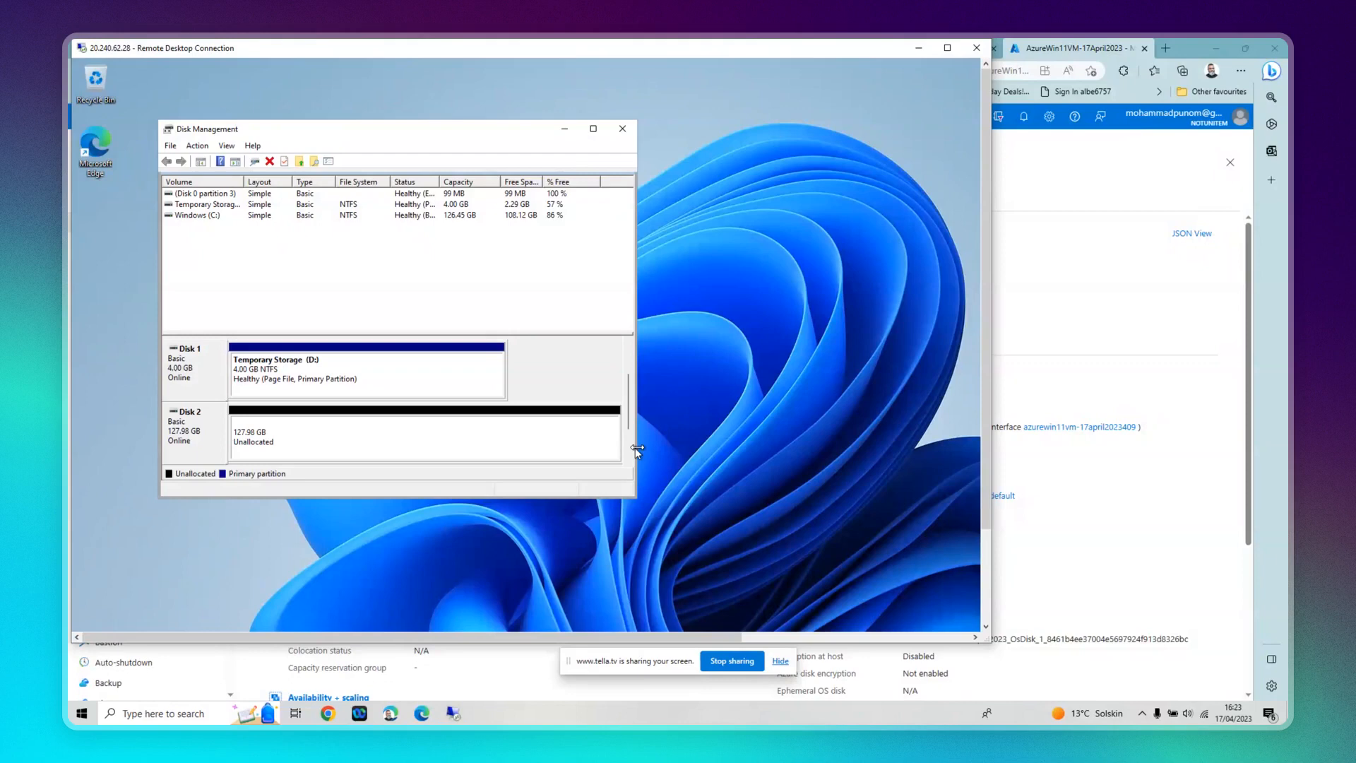
right_click(467, 416)
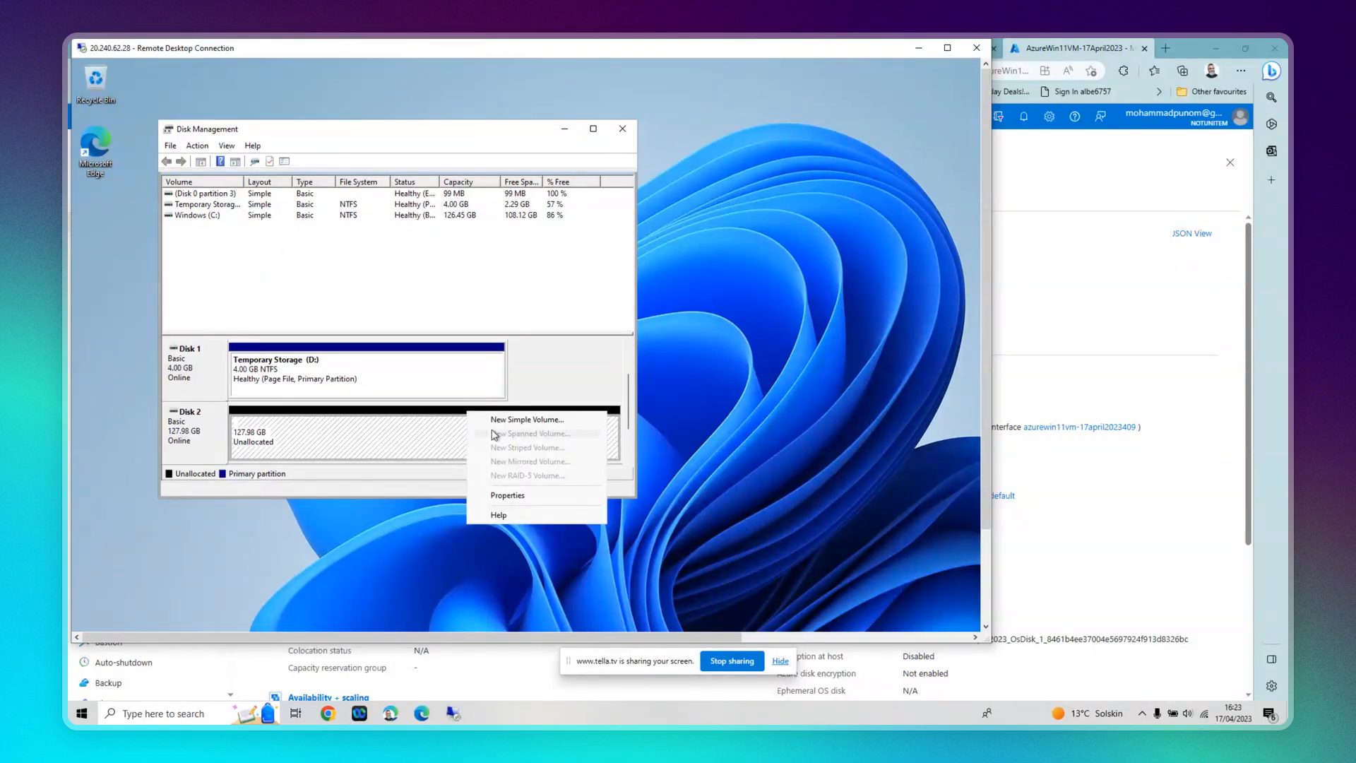
left_click(506, 421)
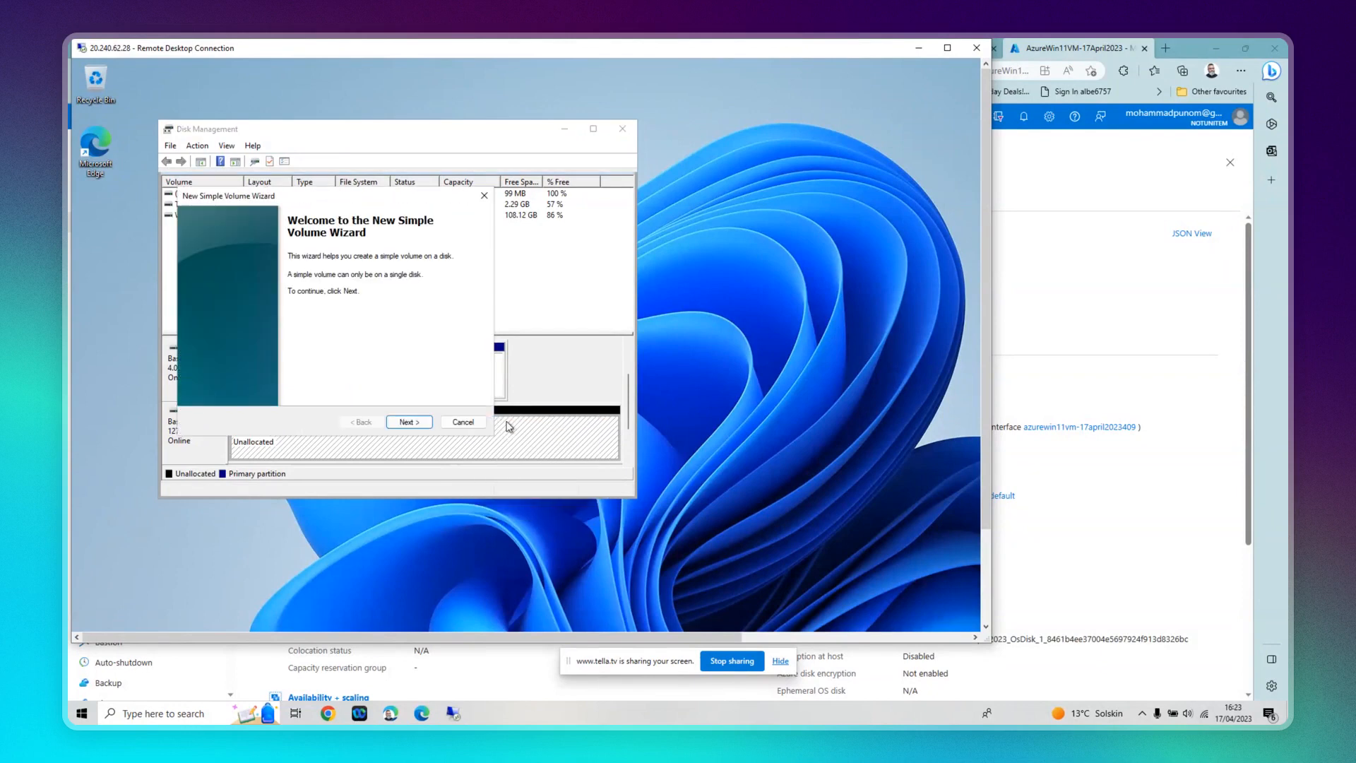
left_click(399, 422)
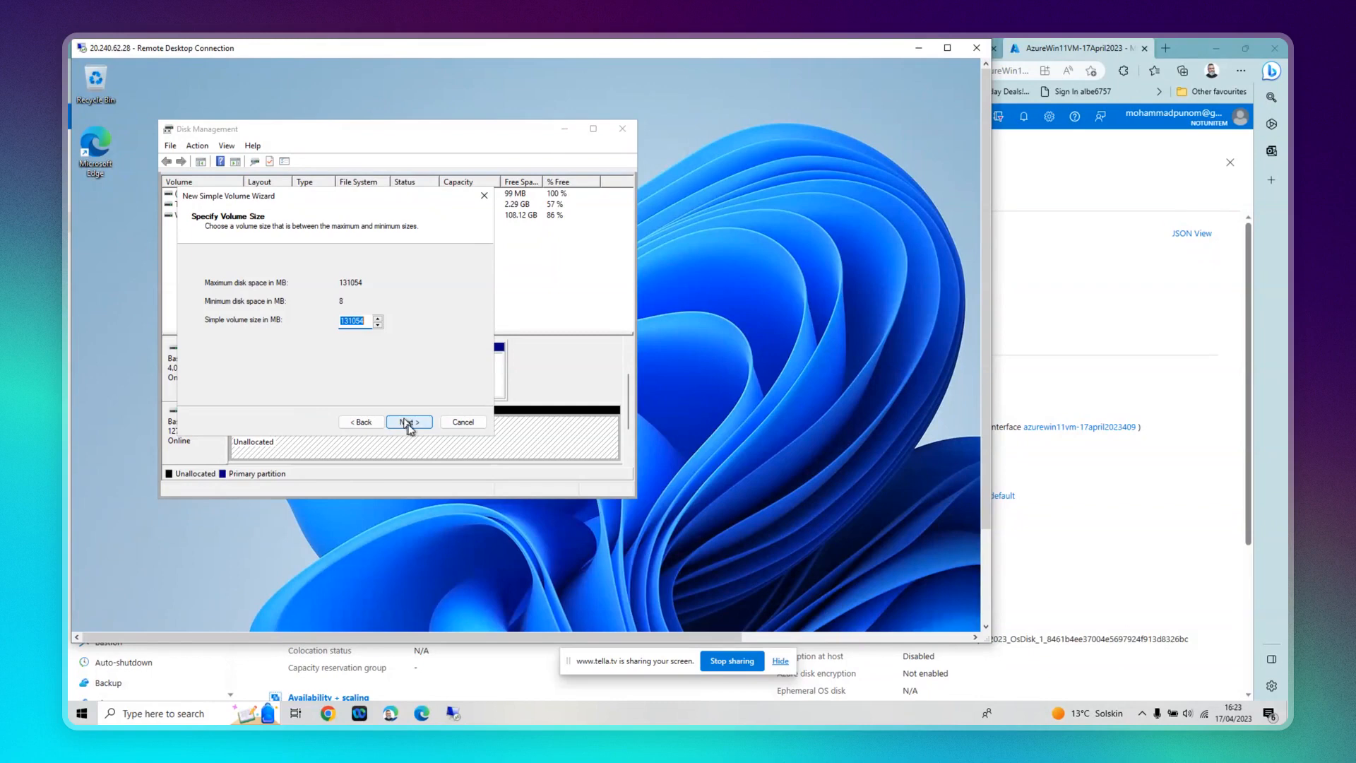
left_click(408, 423)
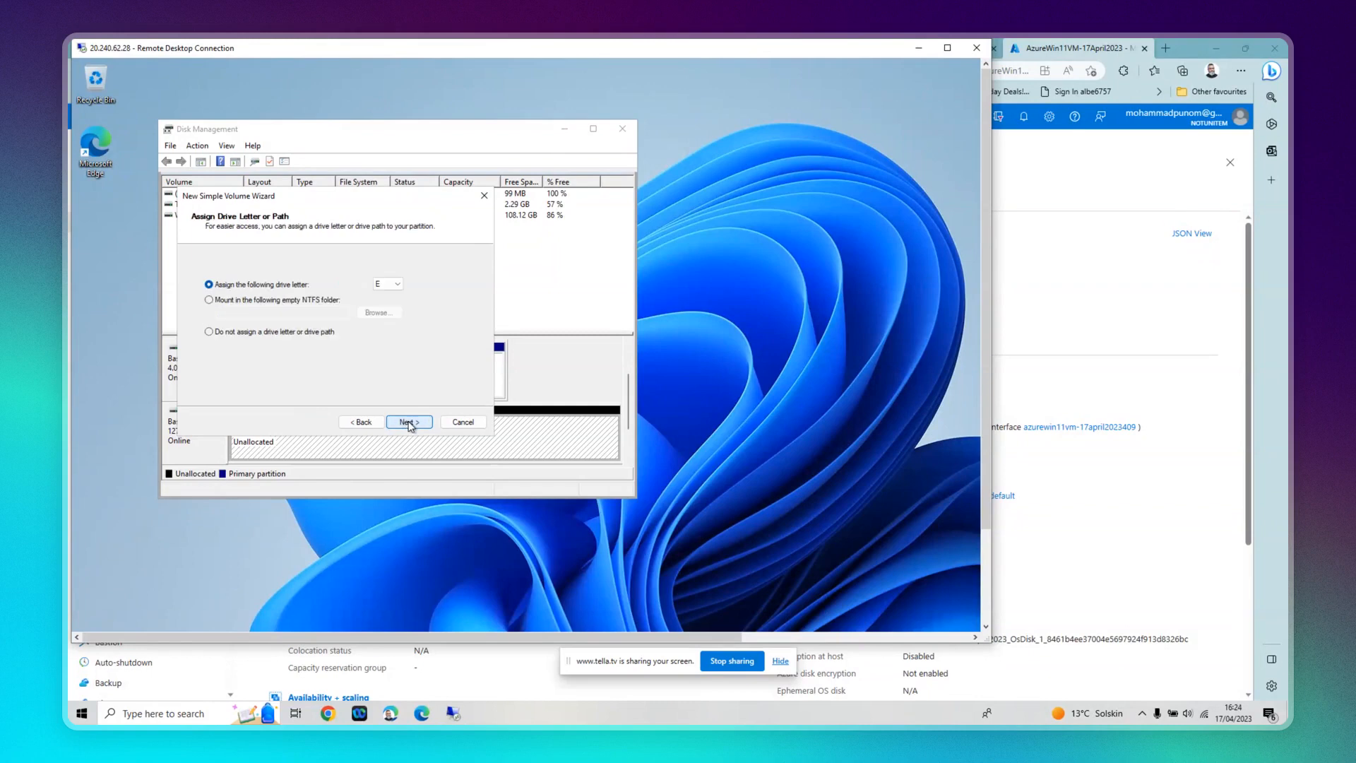
left_click(409, 423)
left_click(408, 423)
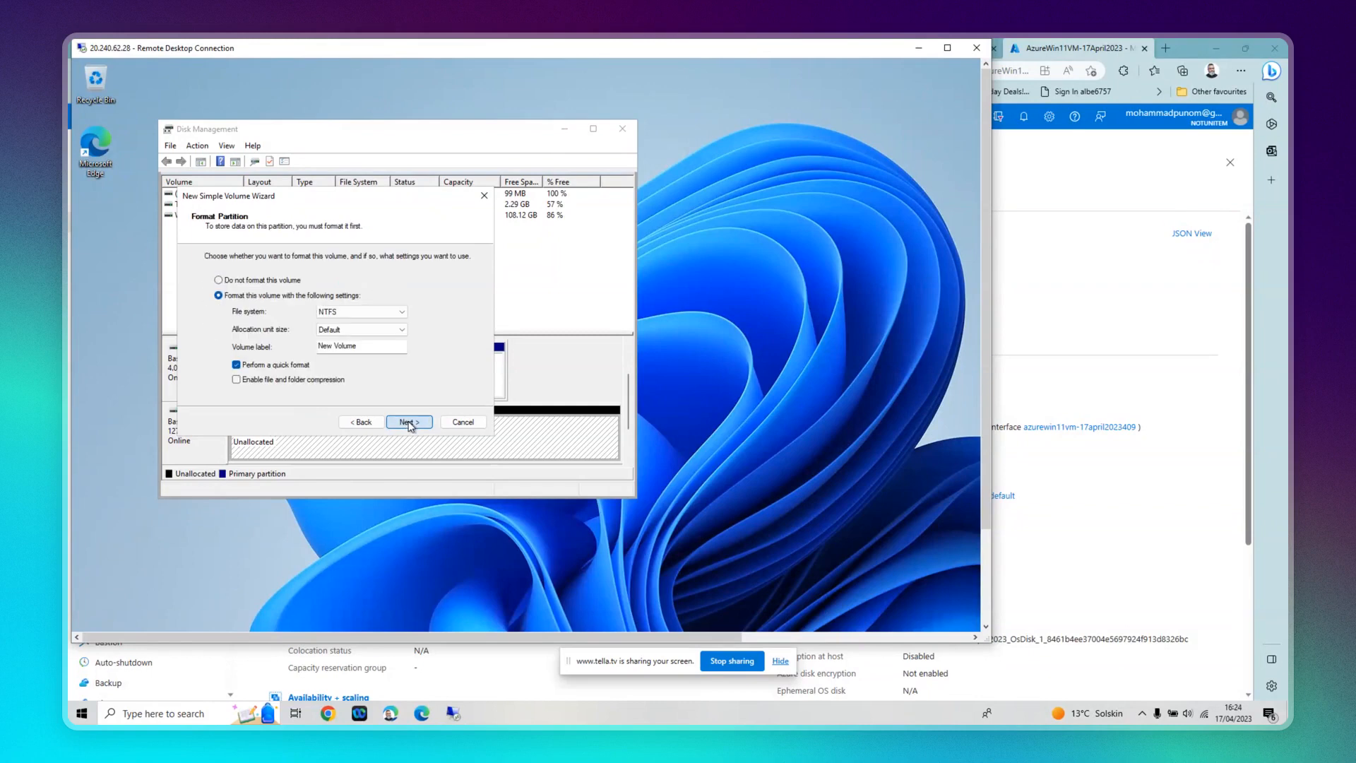
left_click(410, 423)
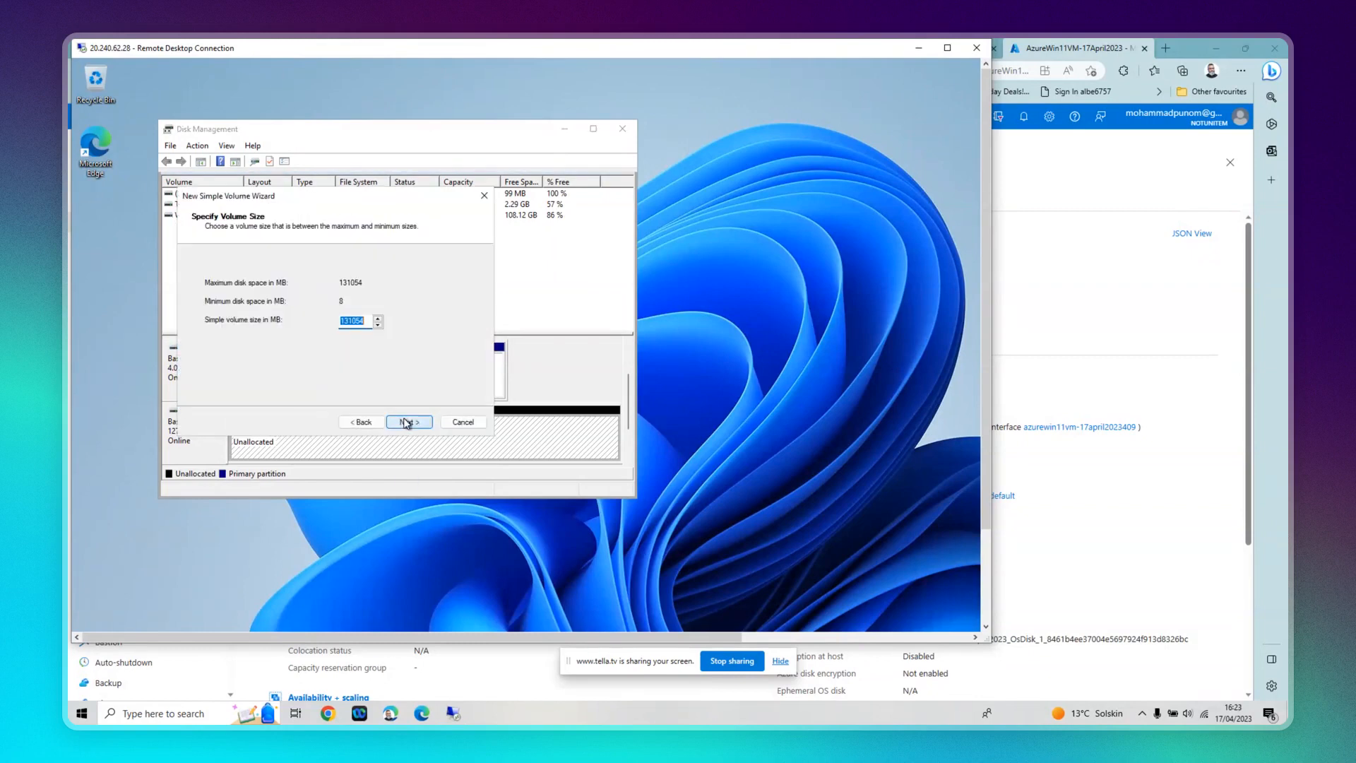
left_click(408, 422)
left_click(409, 422)
left_click(409, 422)
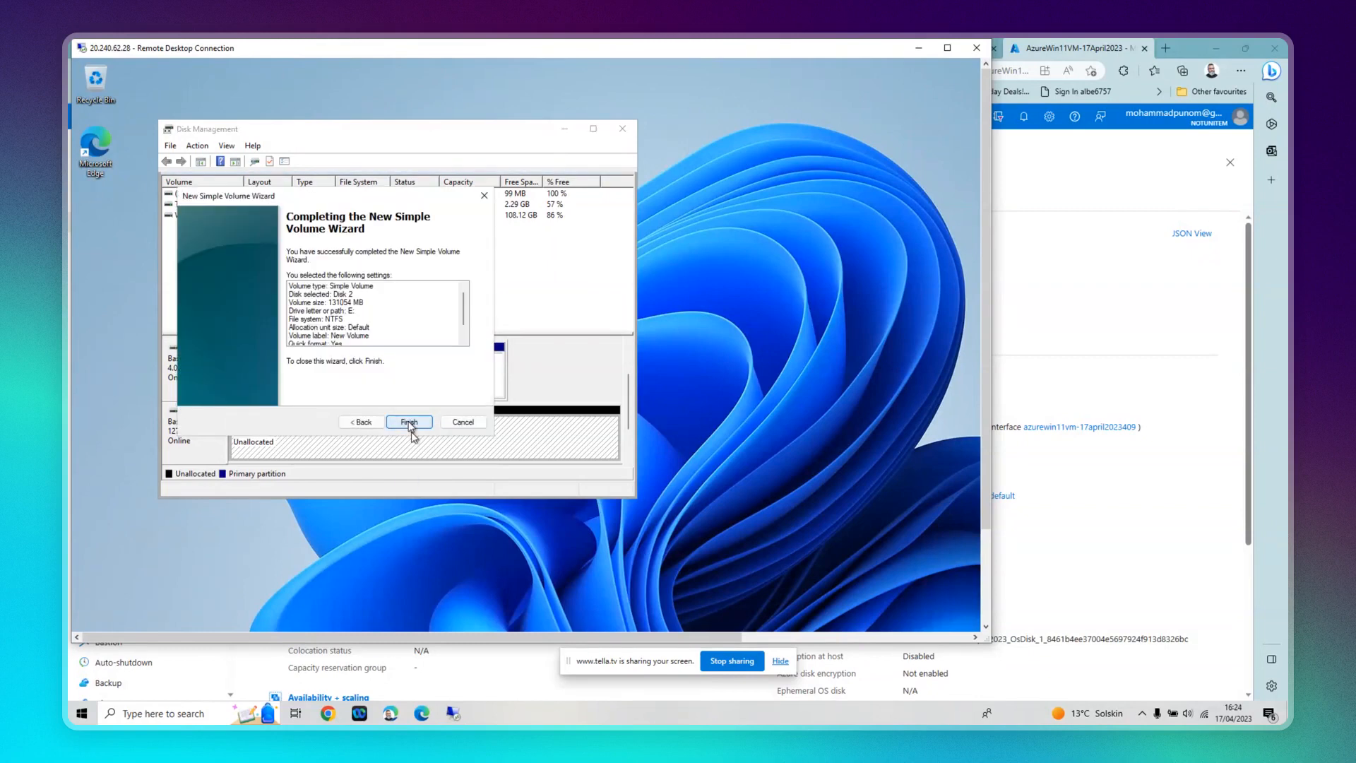
left_click(409, 422)
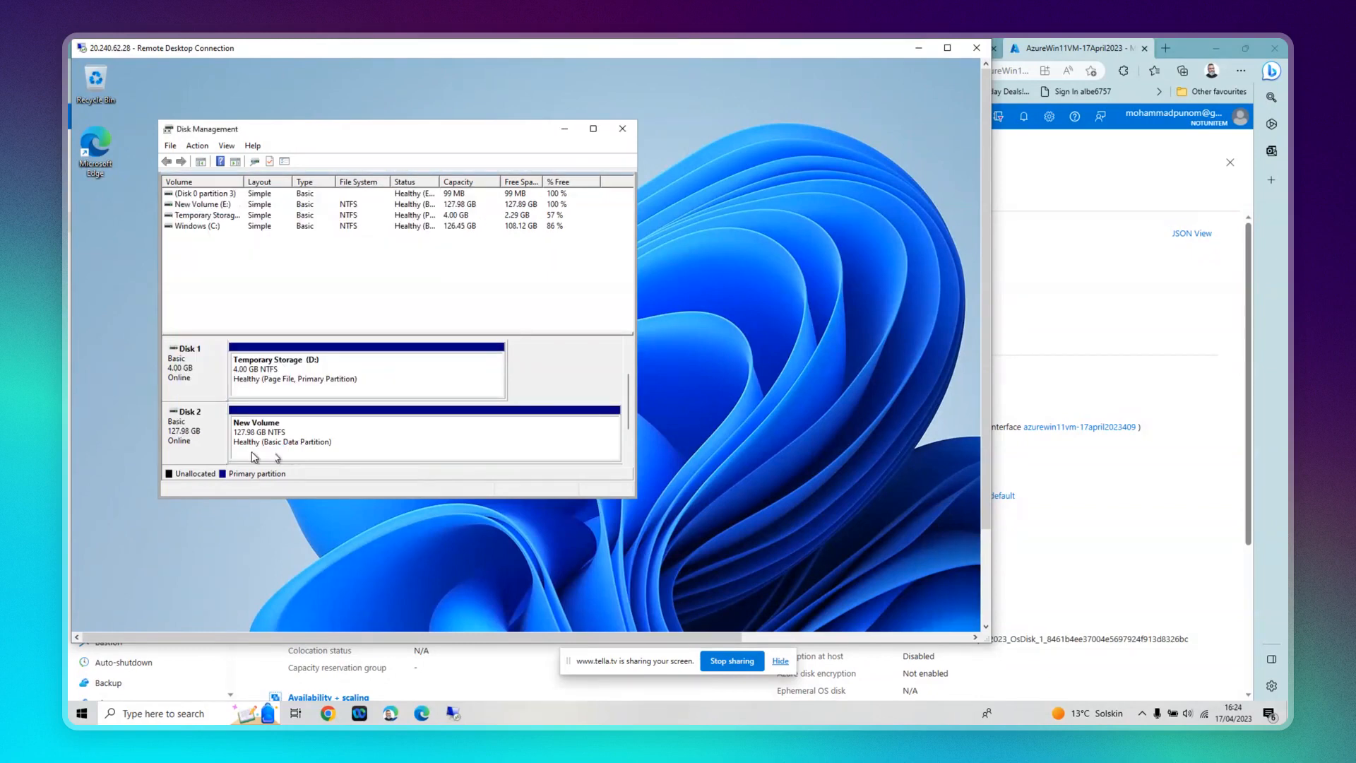
- Check the disk list, close Disk Management and disconnect the remote desktop session
left_click_drag(631, 415, 631, 385)
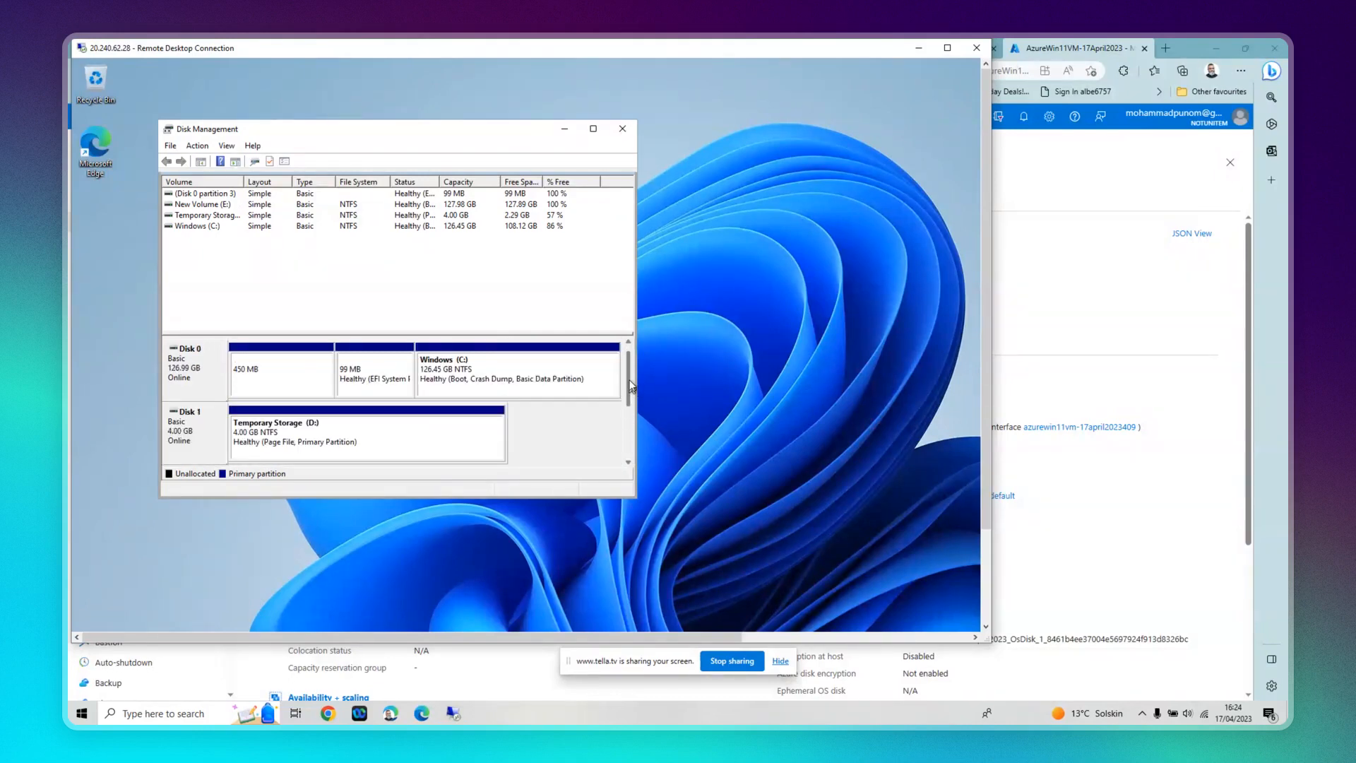
left_click(622, 128)
left_click(976, 47)
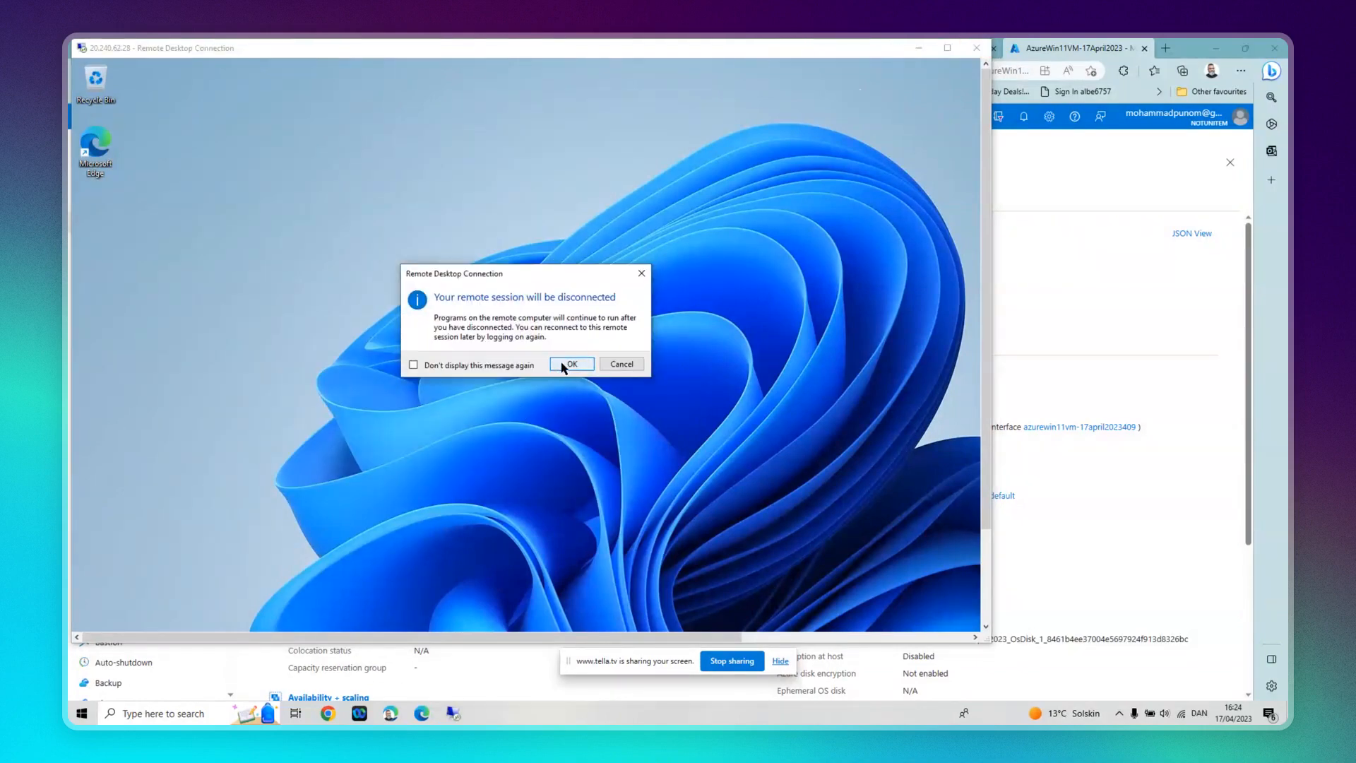
left_click(565, 365)
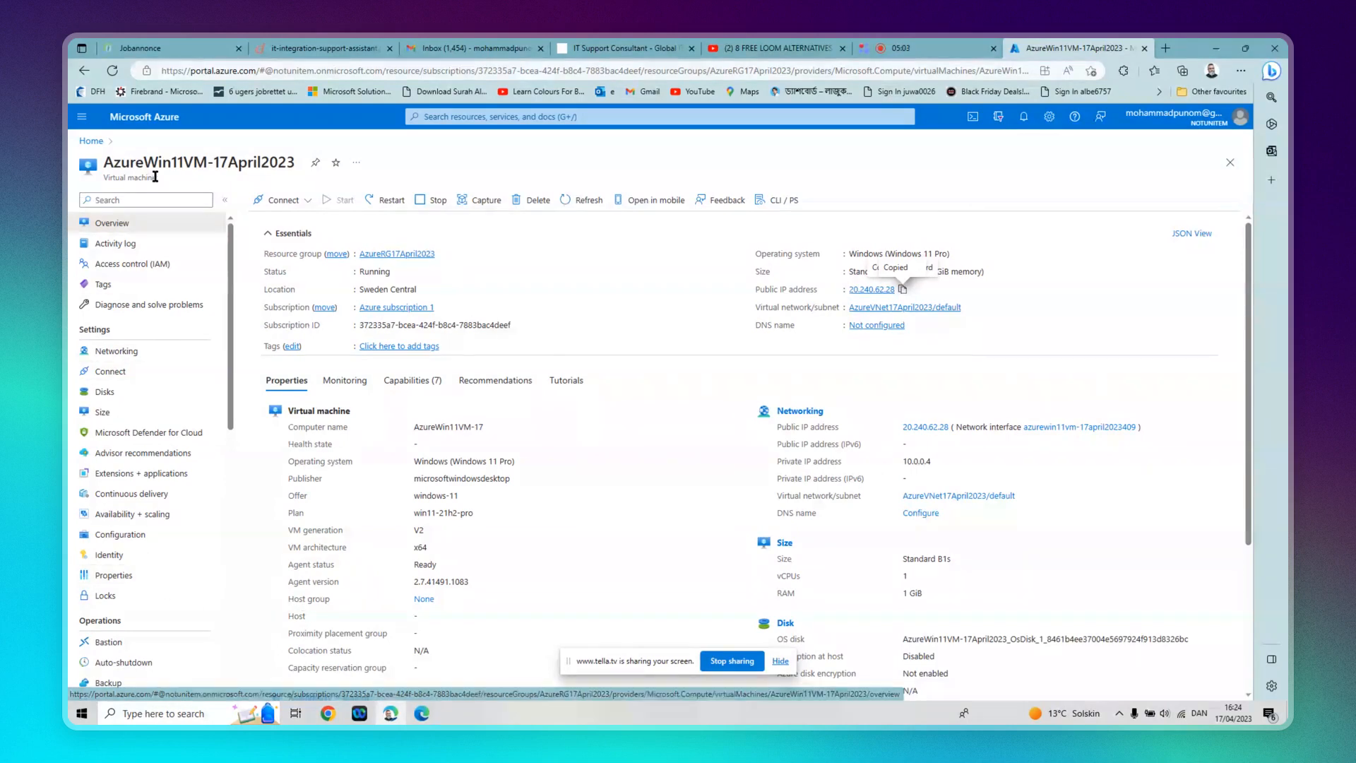
- Open the Disks settings of AzureWin11VM-17April2023 from the portal's list of virtual machines
left_click(91, 141)
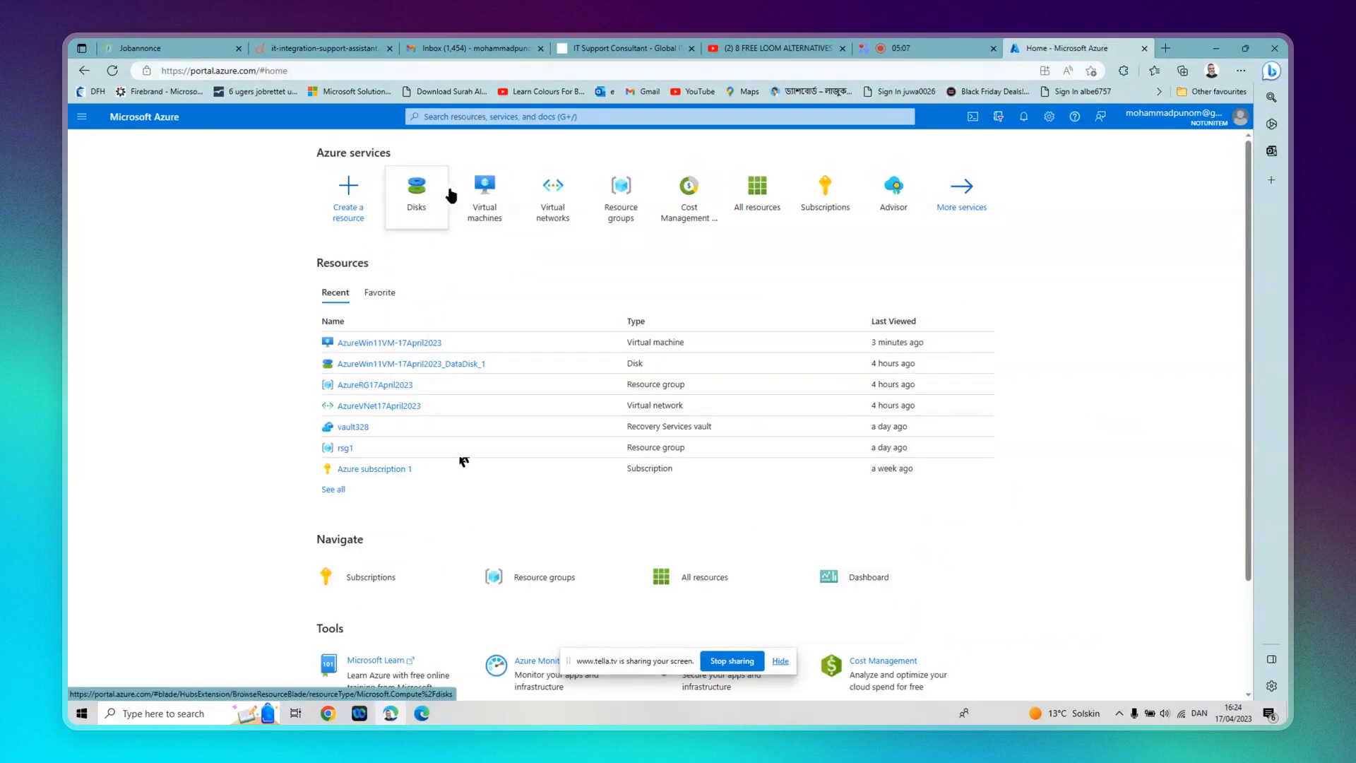
left_click(475, 194)
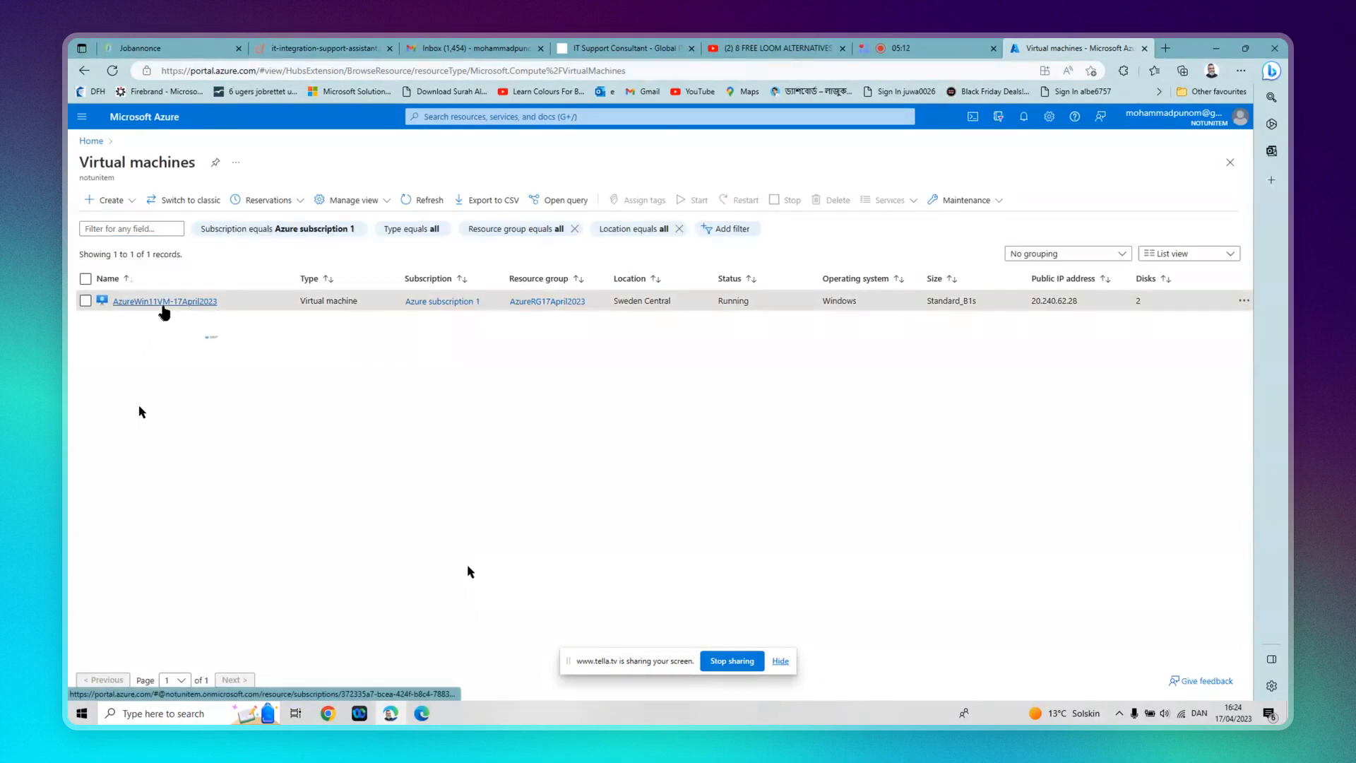
left_click(162, 302)
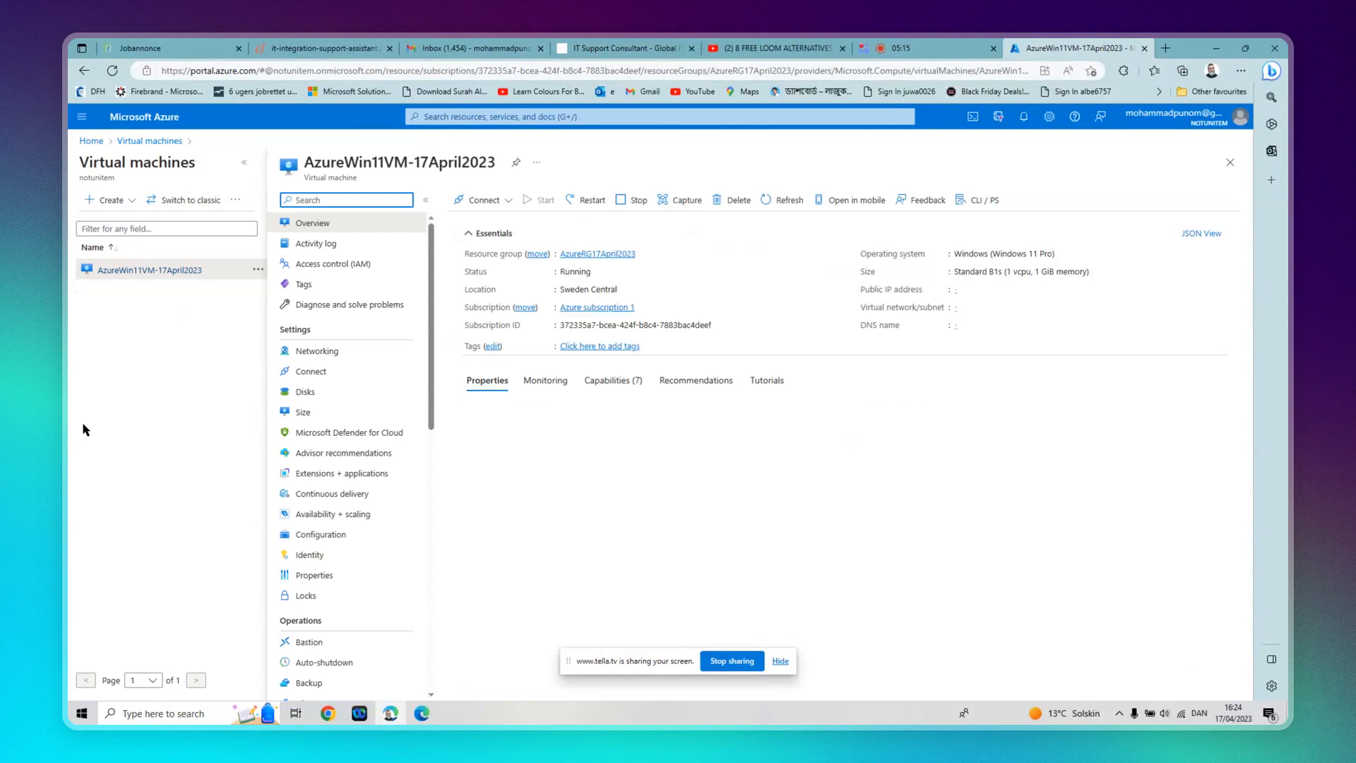
left_click(325, 394)
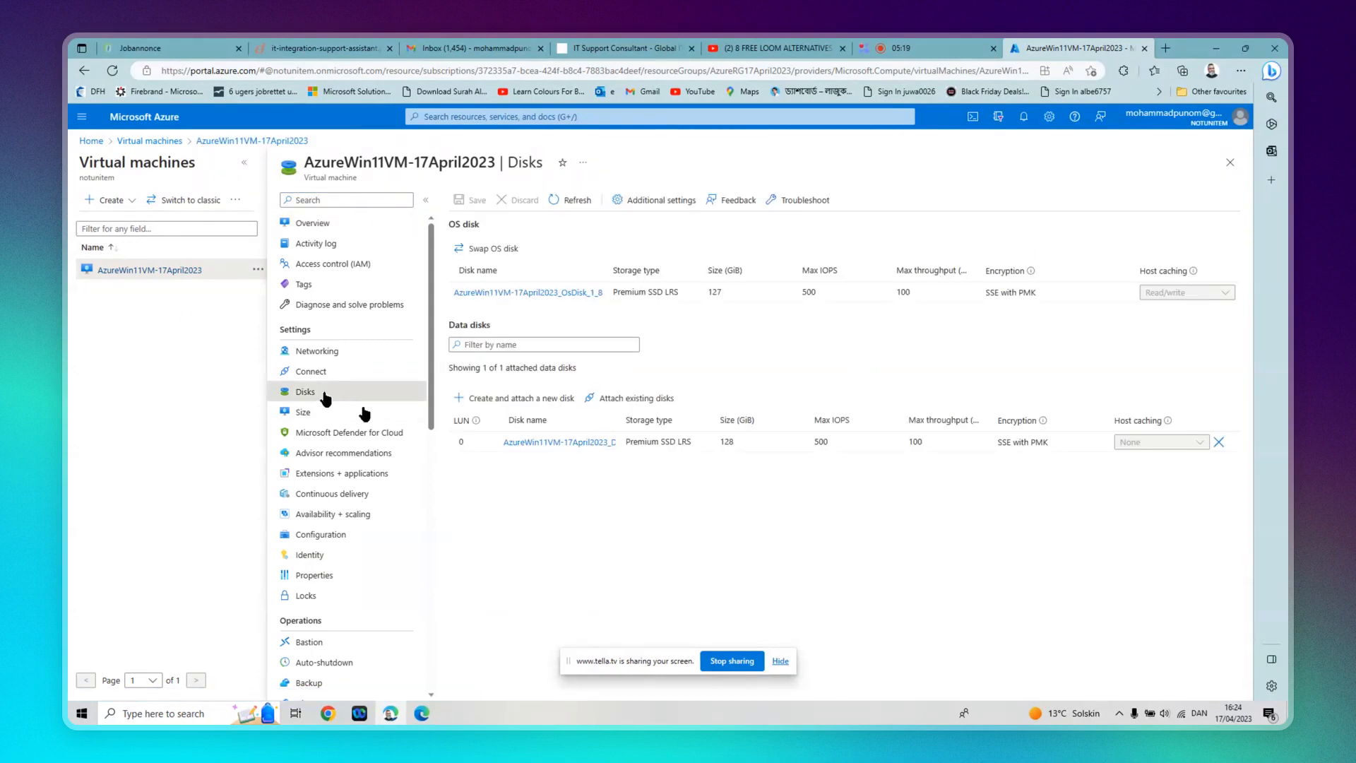
- Review the attached data disk's overview, then detach AzureWin11VM-17April2023_DataDisk_1 from the virtual machine and save the change
left_click(555, 442)
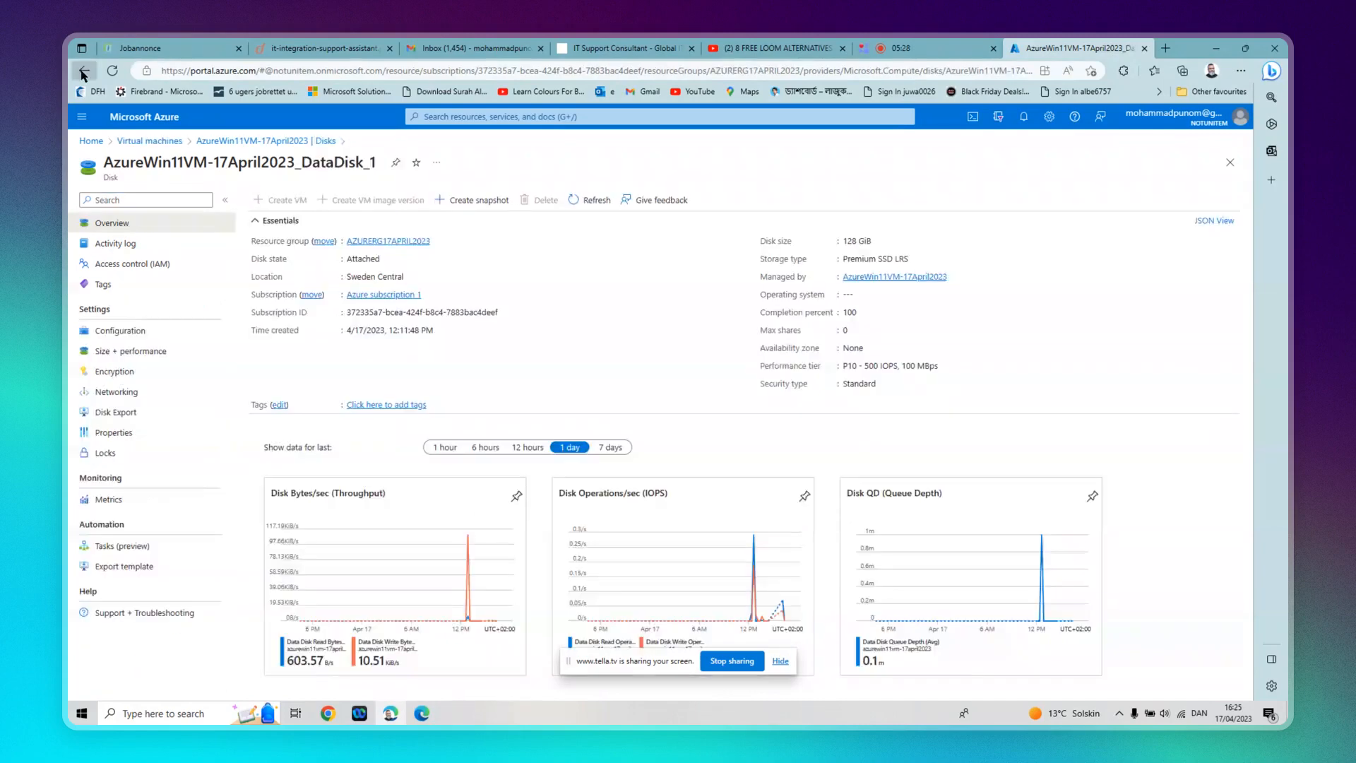
left_click(82, 71)
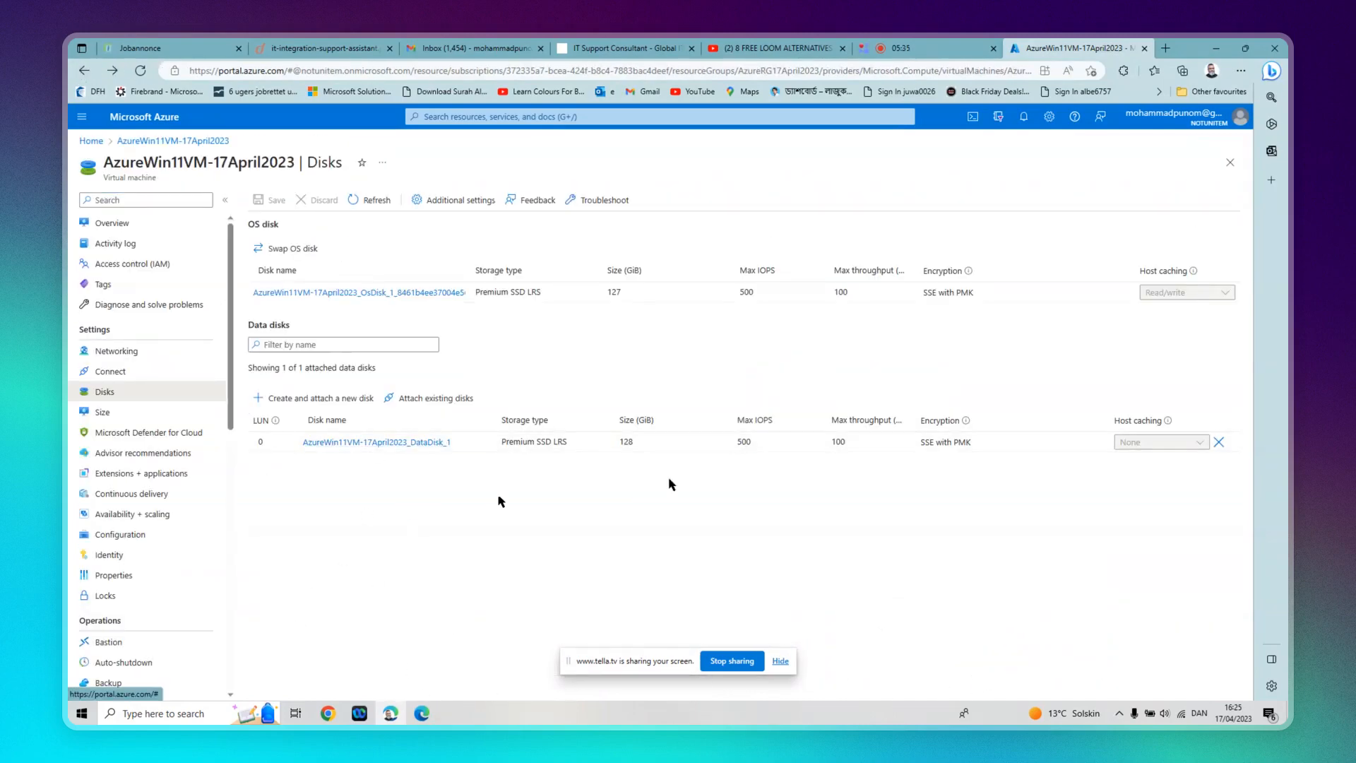
left_click(1218, 443)
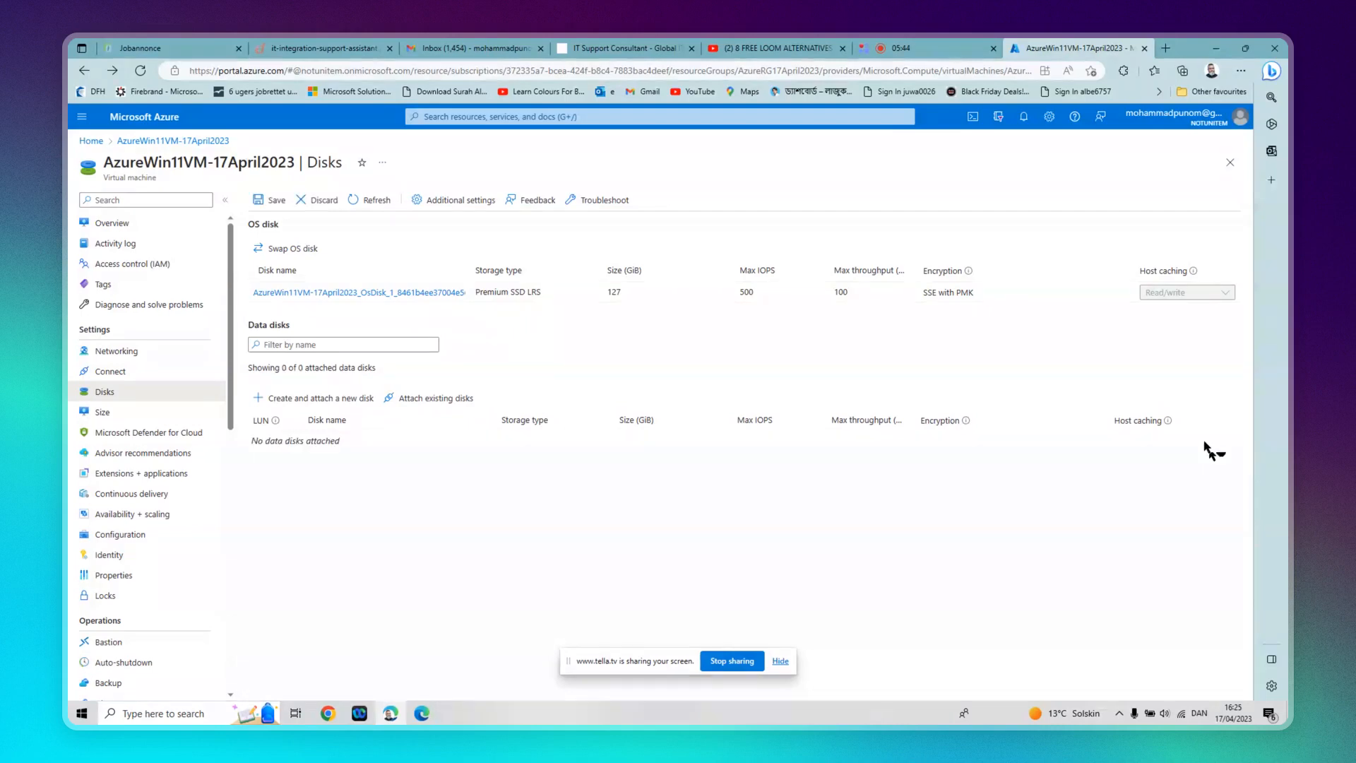
left_click(274, 204)
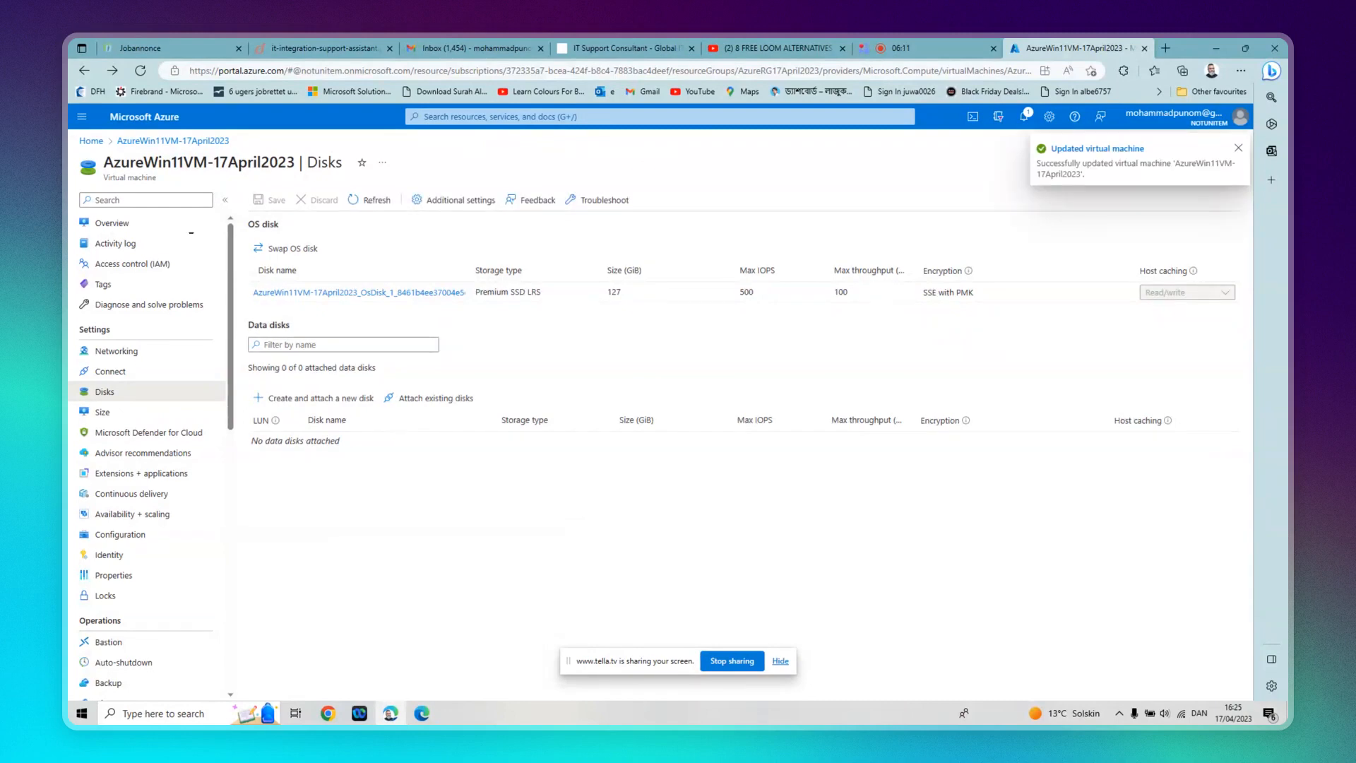
- Search the portal for the Disks service and open AzureWin11VM-17April2023_DataDisk_1 from its list
left_click(89, 141)
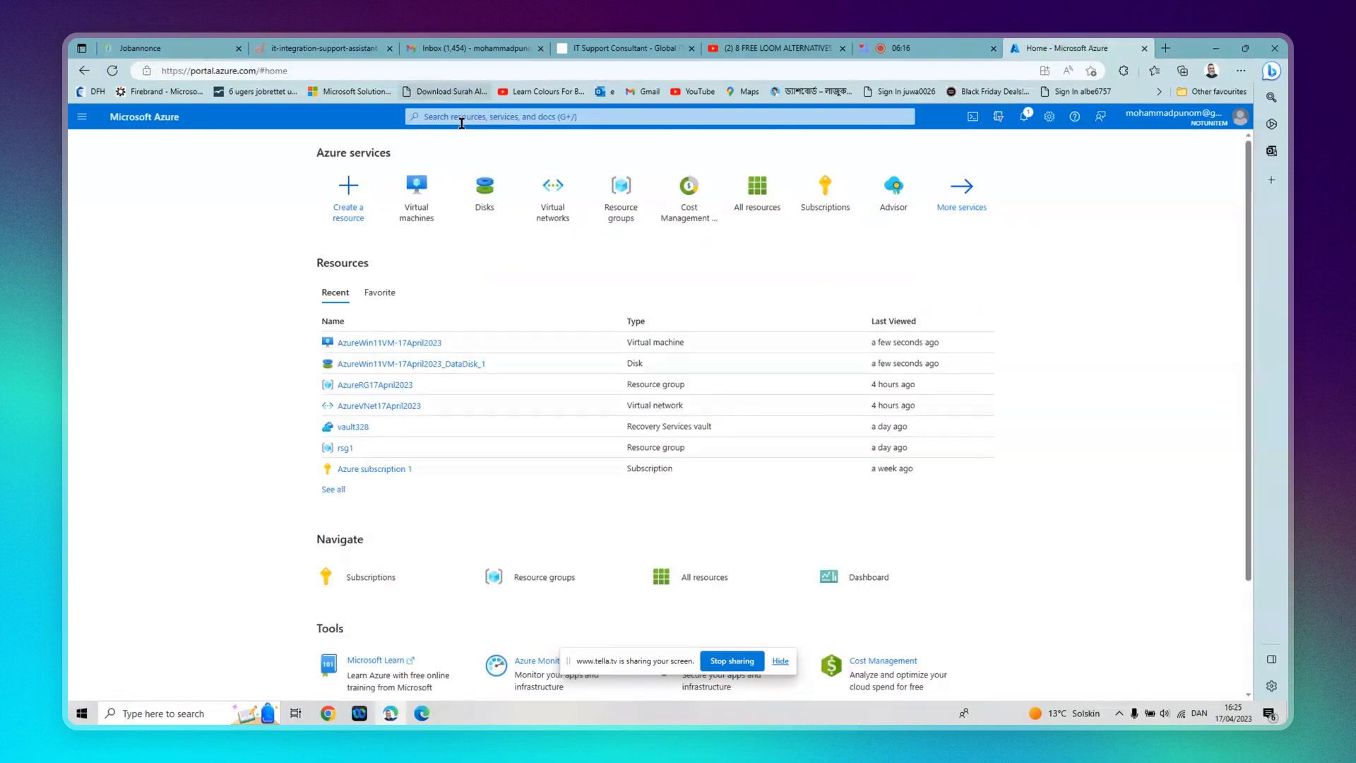
left_click(462, 117)
type("Diskes")
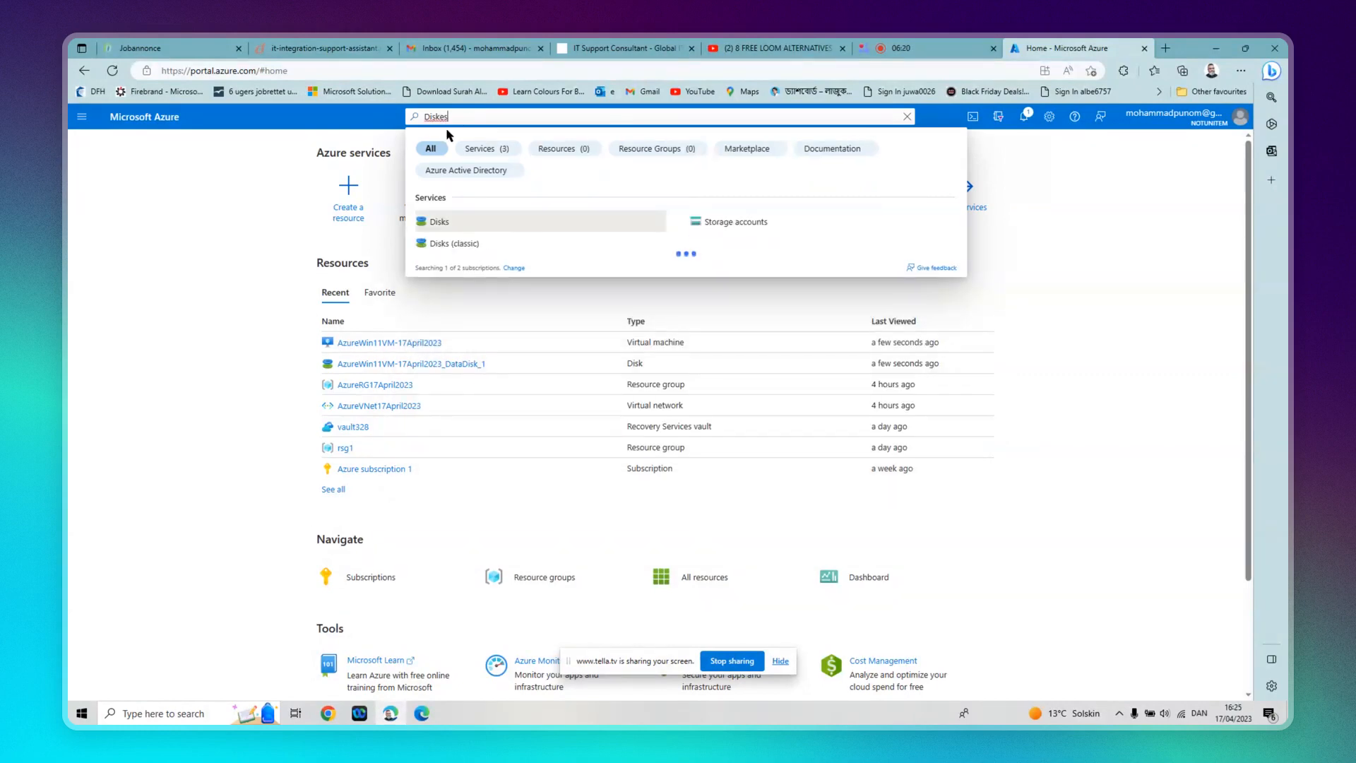
left_click(467, 231)
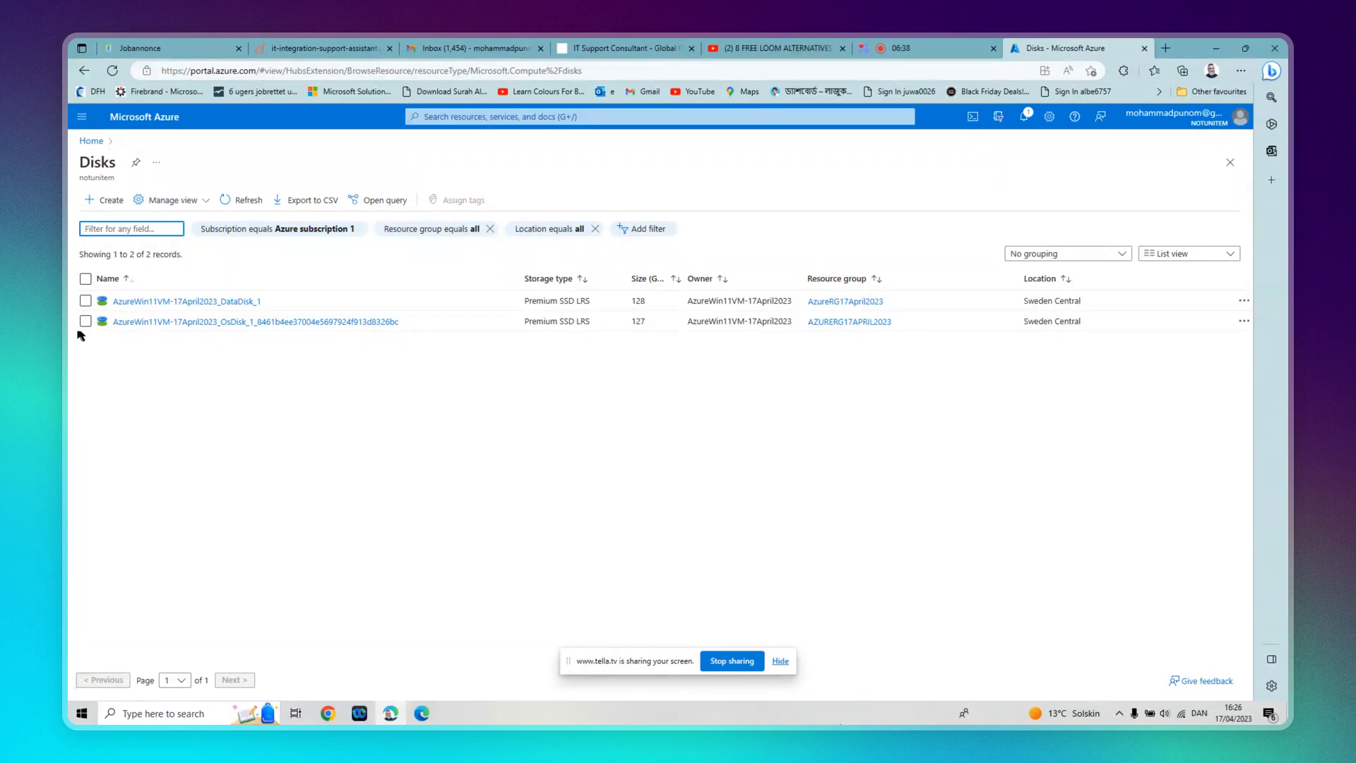
left_click(86, 301)
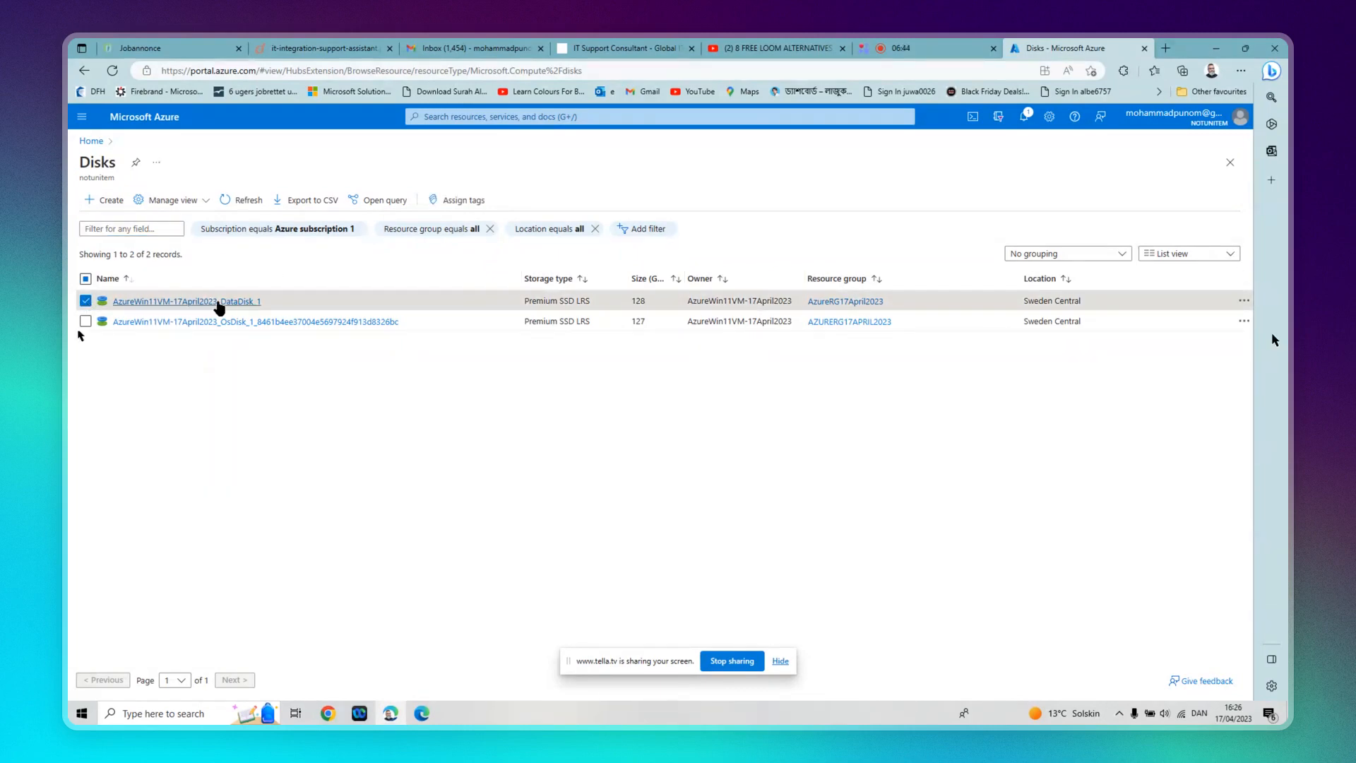
left_click(177, 302)
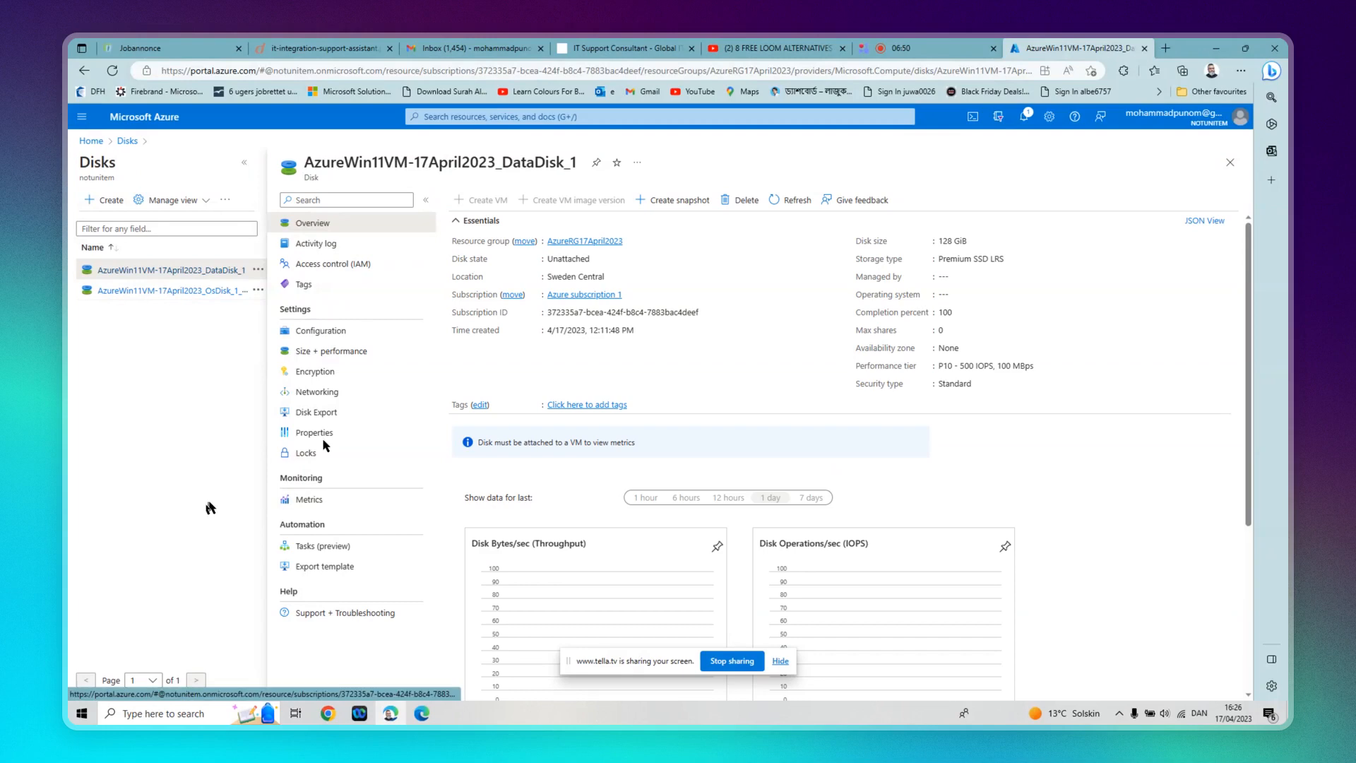
- Resize the detached data disk to 512 GiB with disk tier P20 and save the new size
left_click(356, 359)
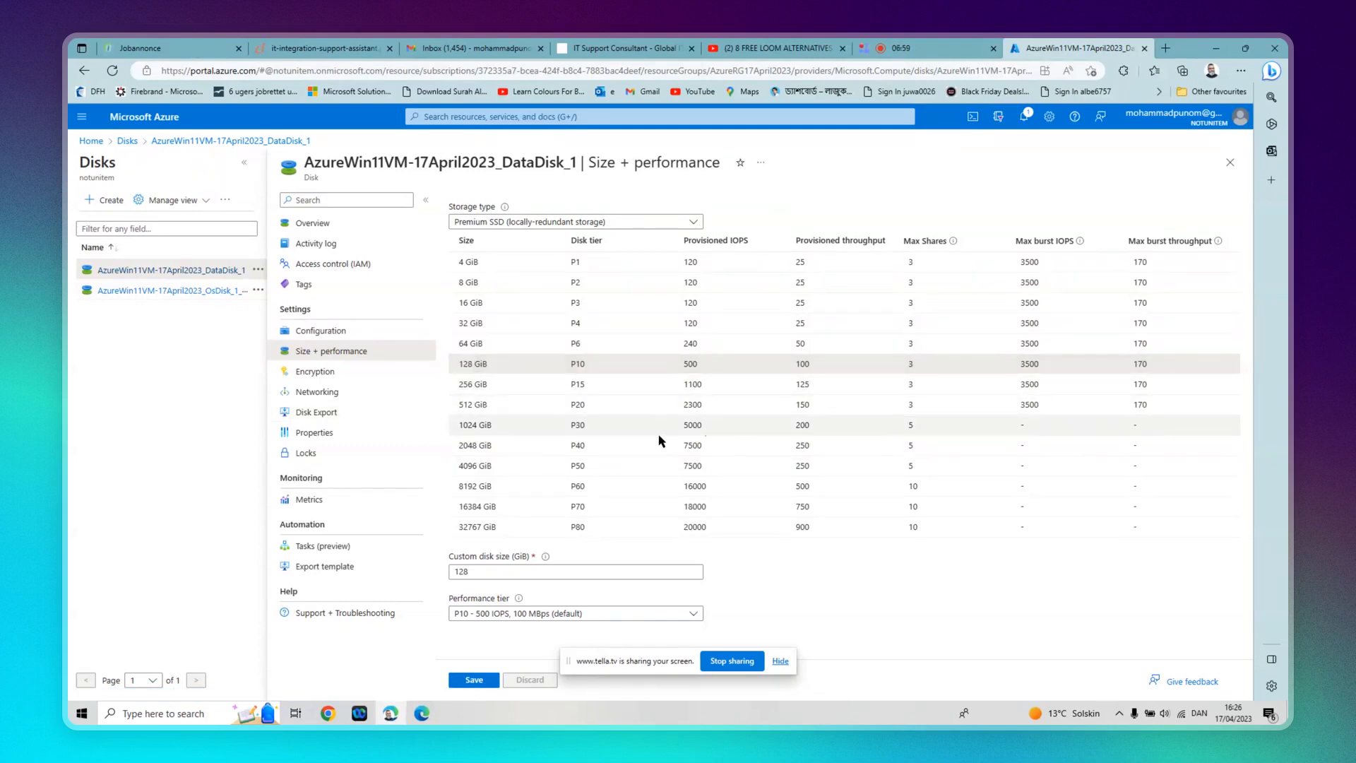
left_click(486, 403)
left_click(468, 680)
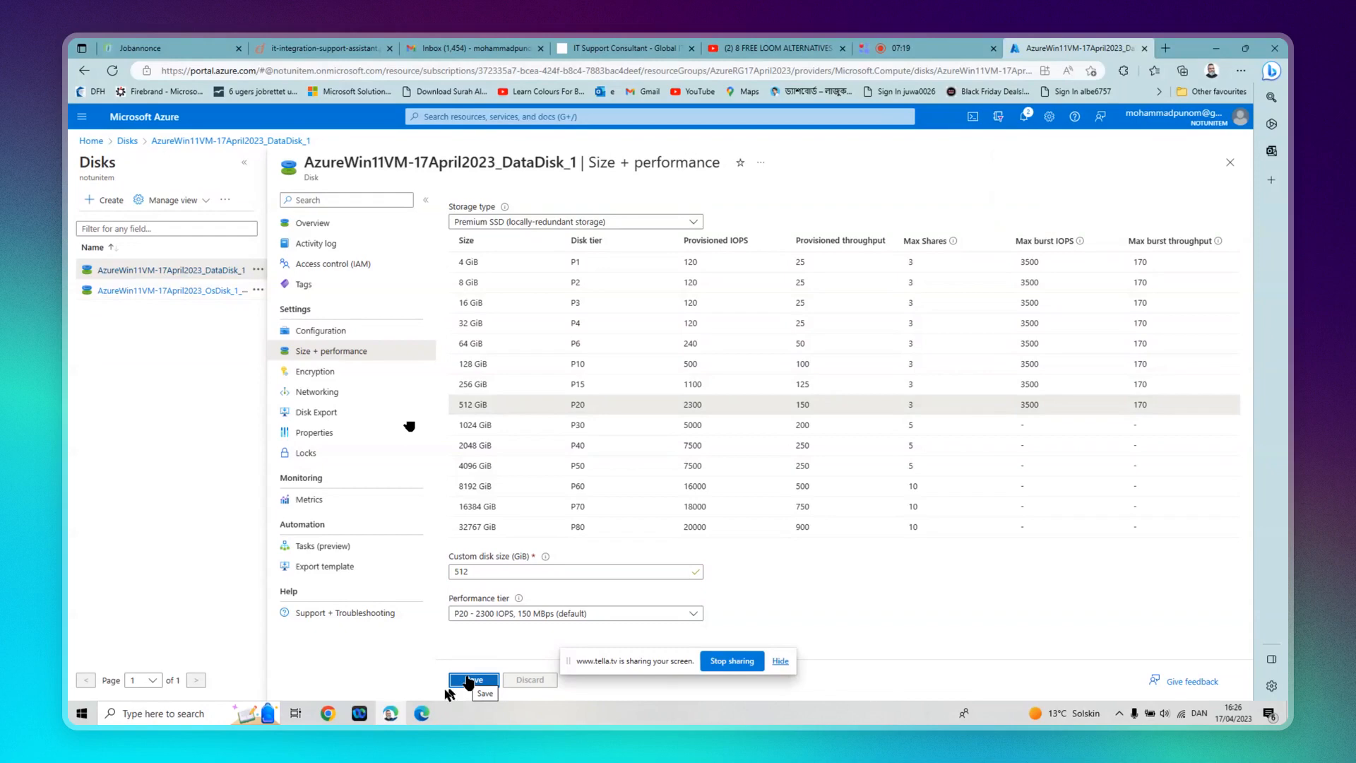
- Attach the existing disk AzureWin11VM-17April2023_DataDisk_1 to AzureWin11VM-17April2023 at LUN 0 and save the virtual machine's disk settings
left_click(79, 141)
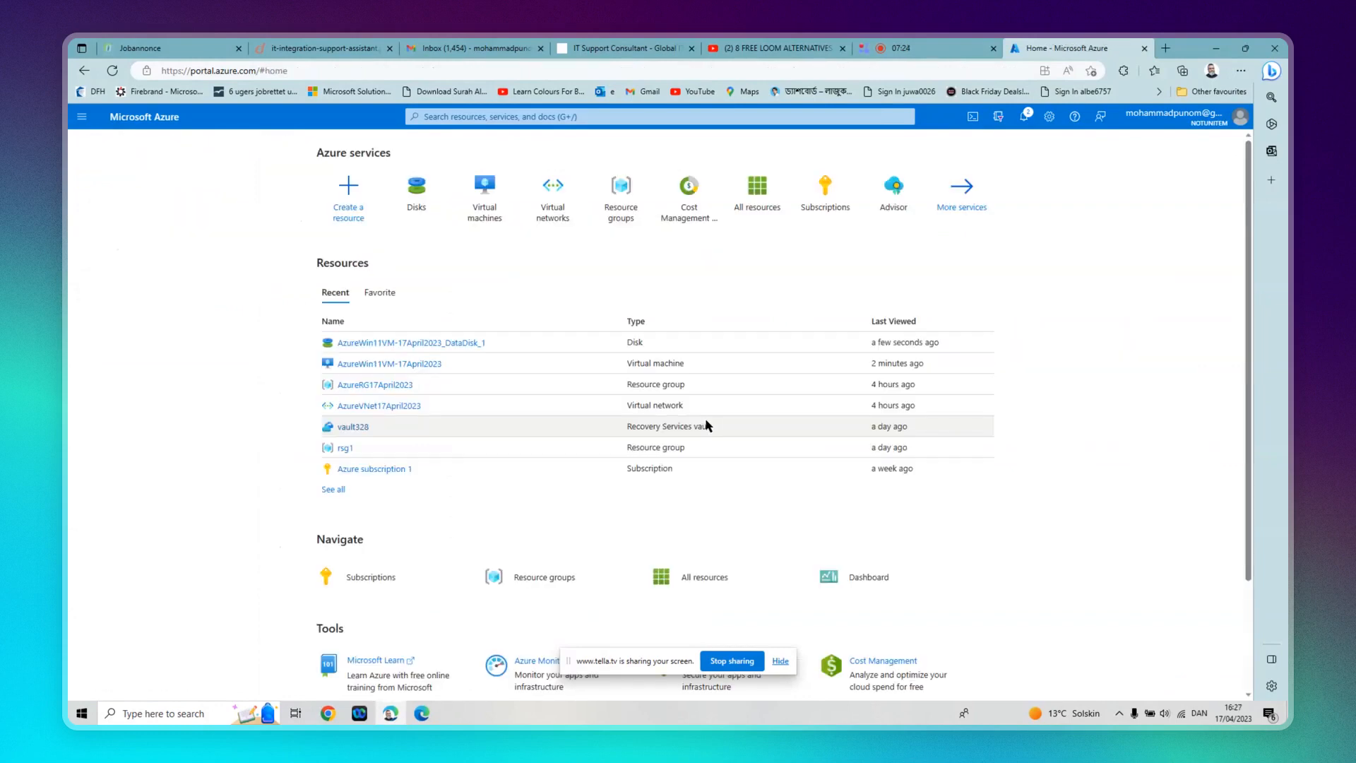
left_click(414, 364)
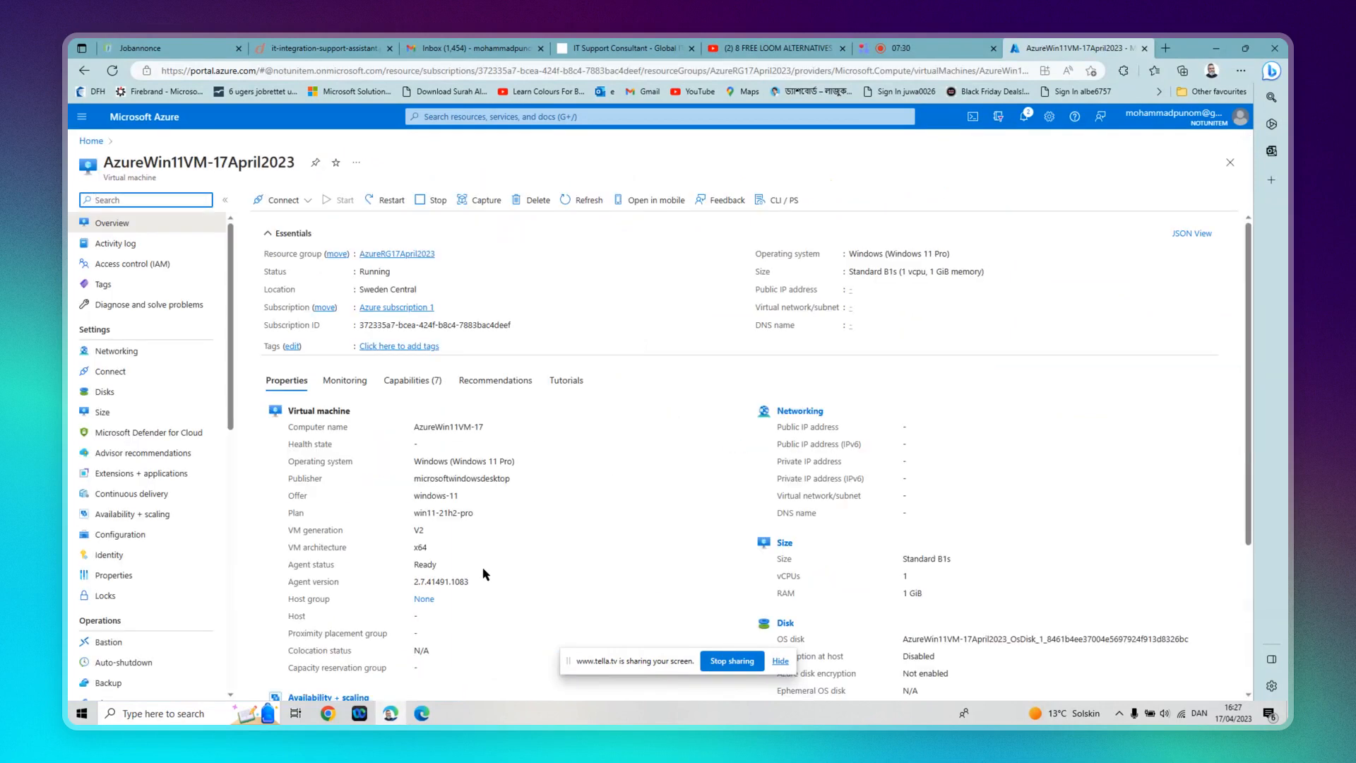
left_click(112, 395)
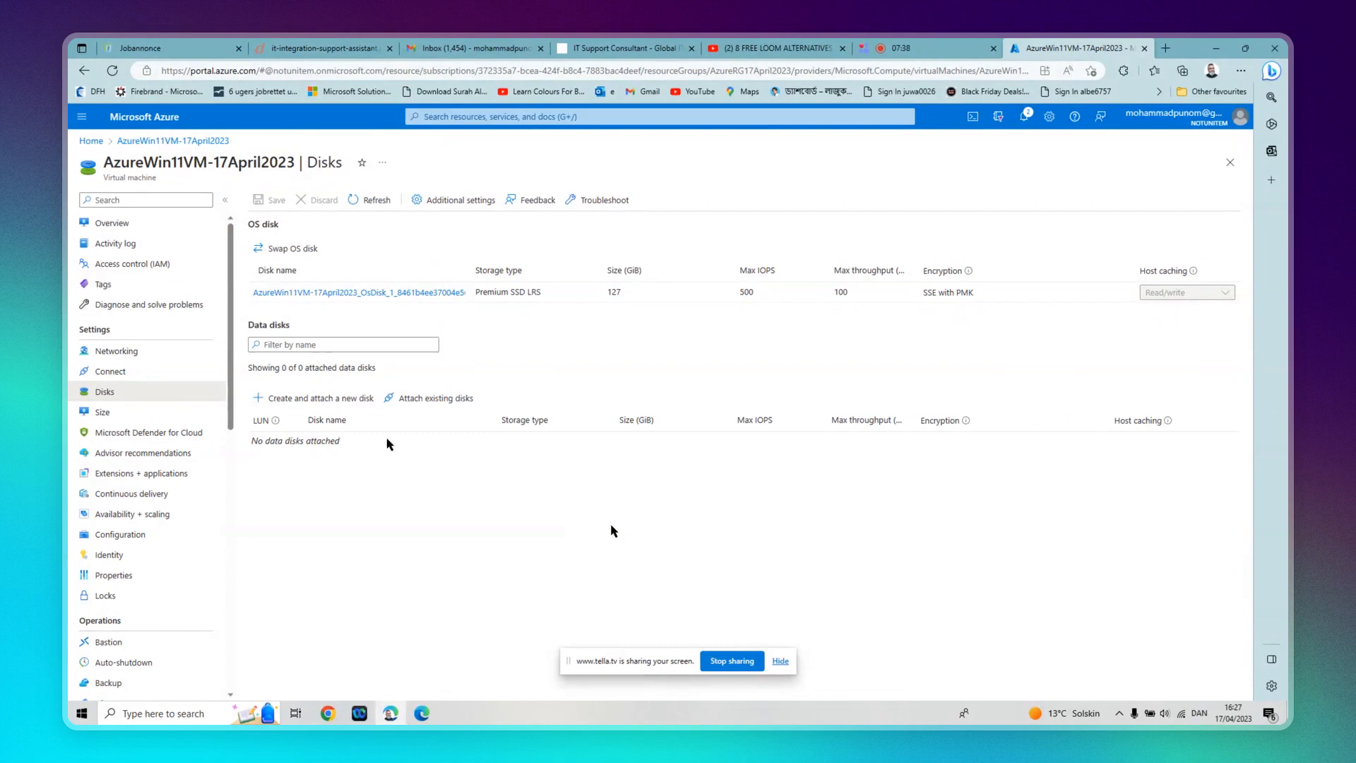
left_click(396, 402)
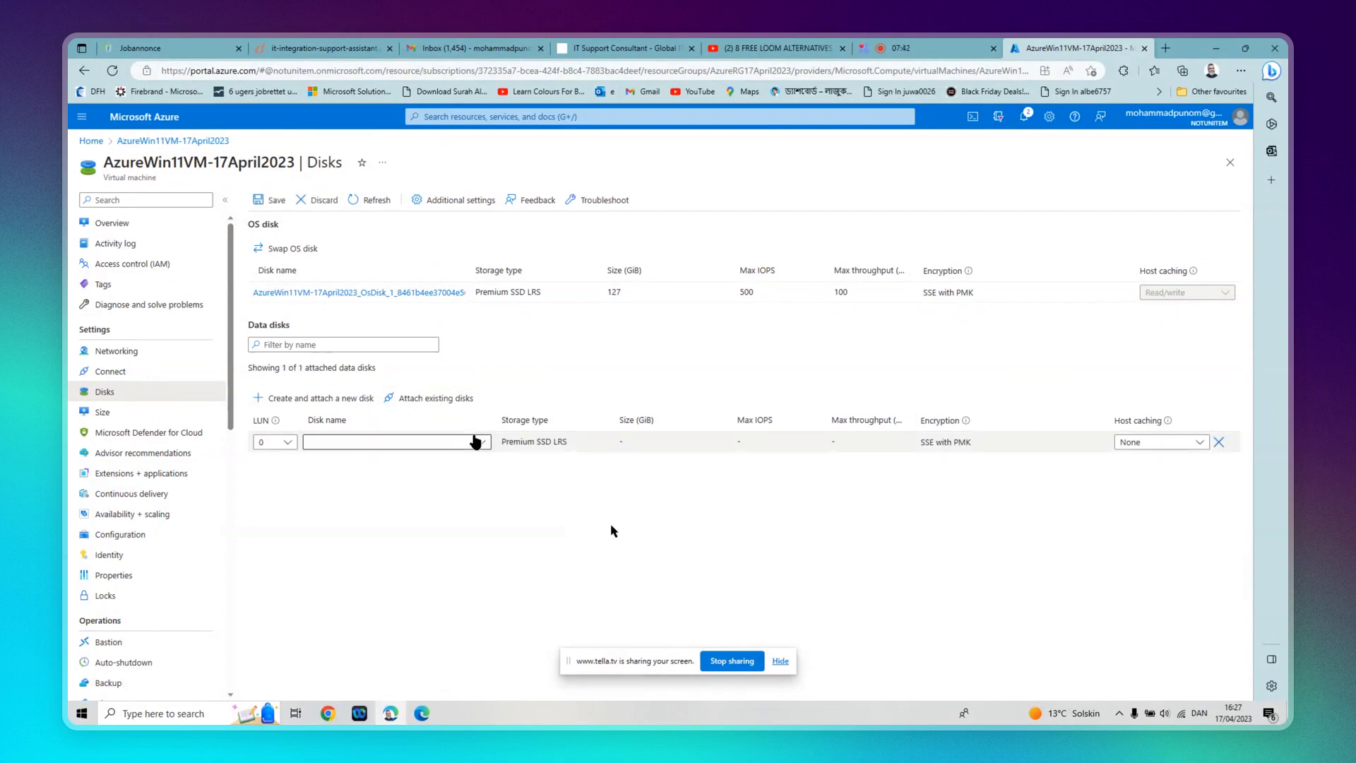
left_click(481, 443)
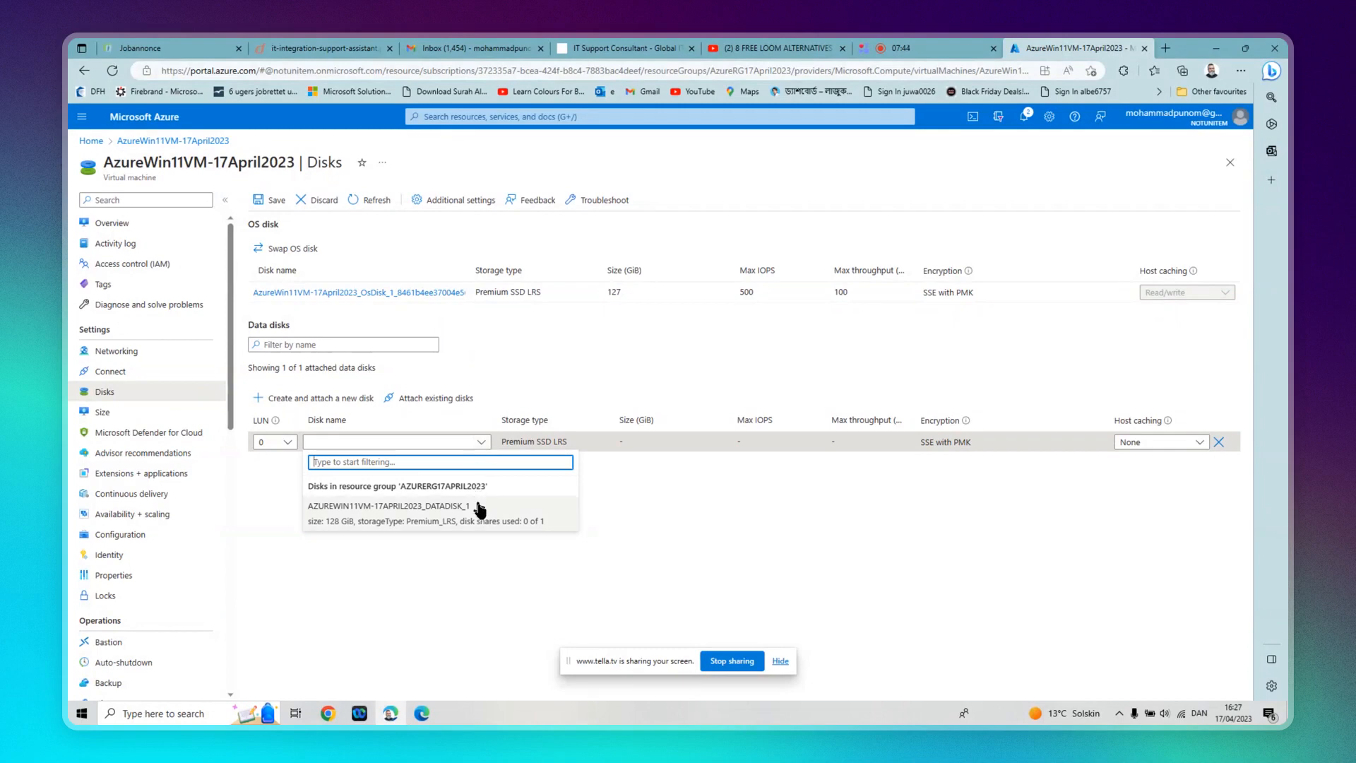
left_click(407, 513)
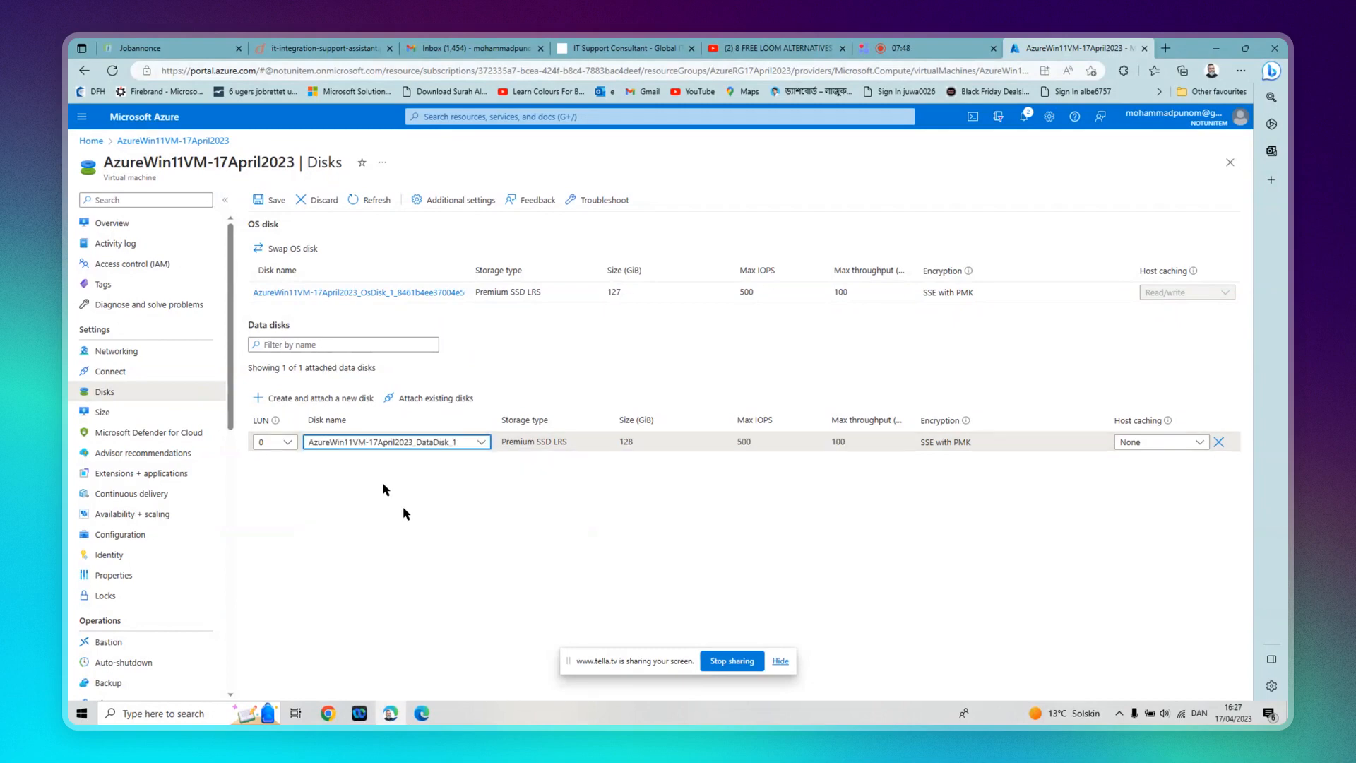
left_click(270, 200)
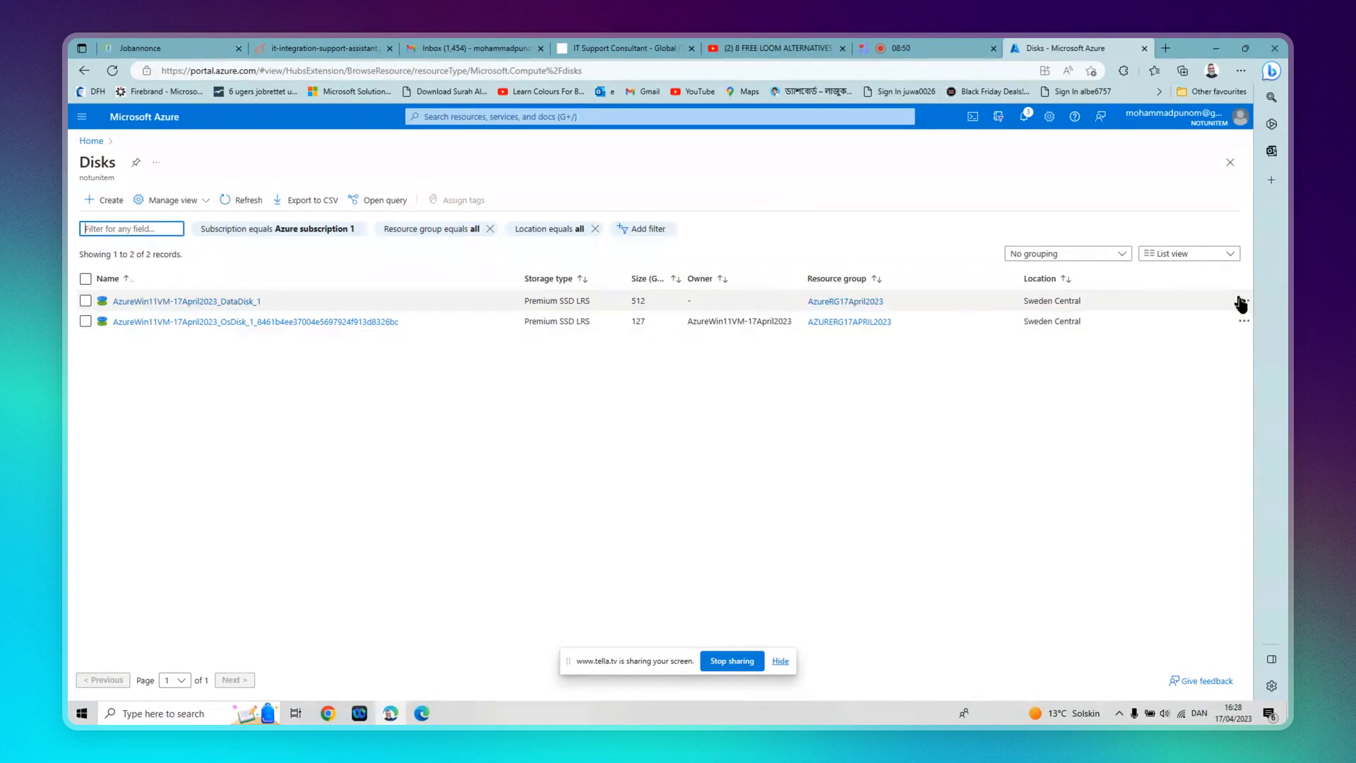
- Return to the portal's home page and start a Remote Desktop connection to the virtual machine at 20.240.62.28
left_click(91, 140)
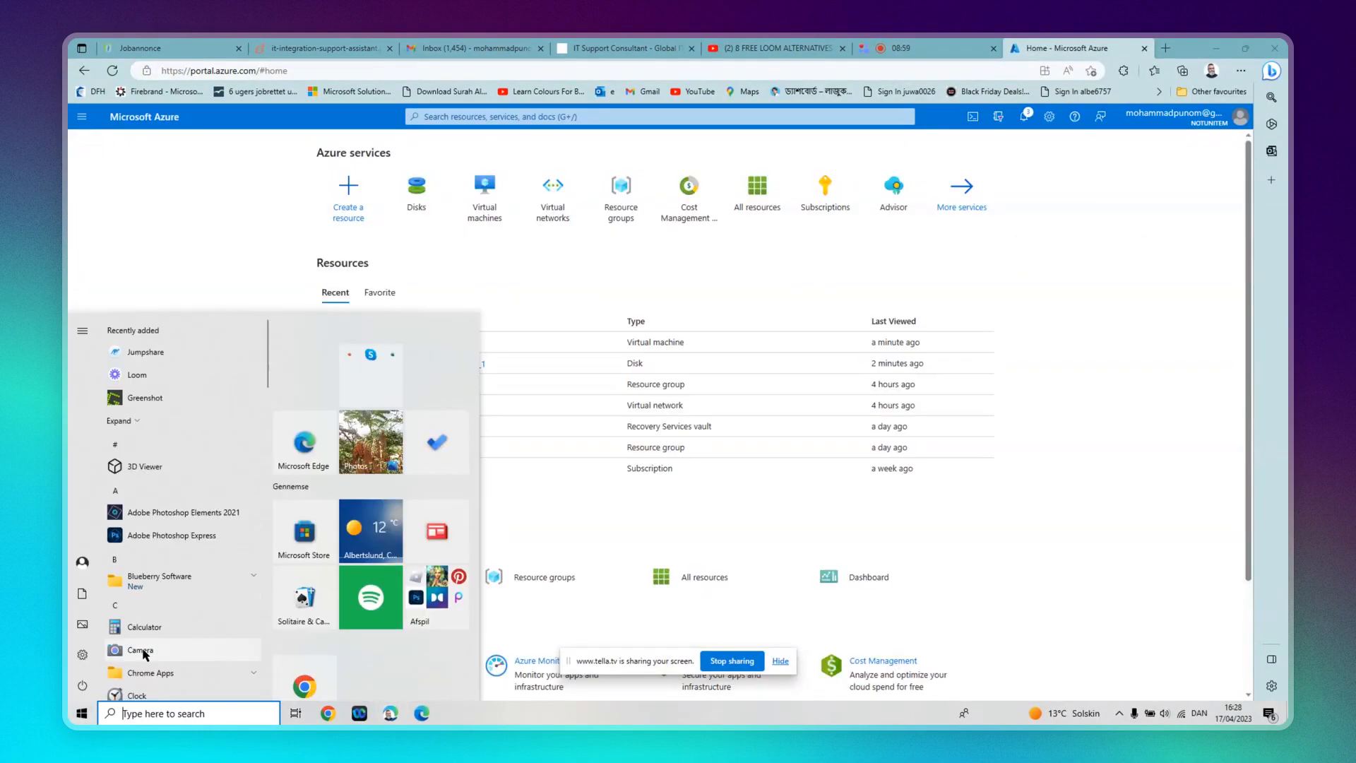
left_click(151, 715)
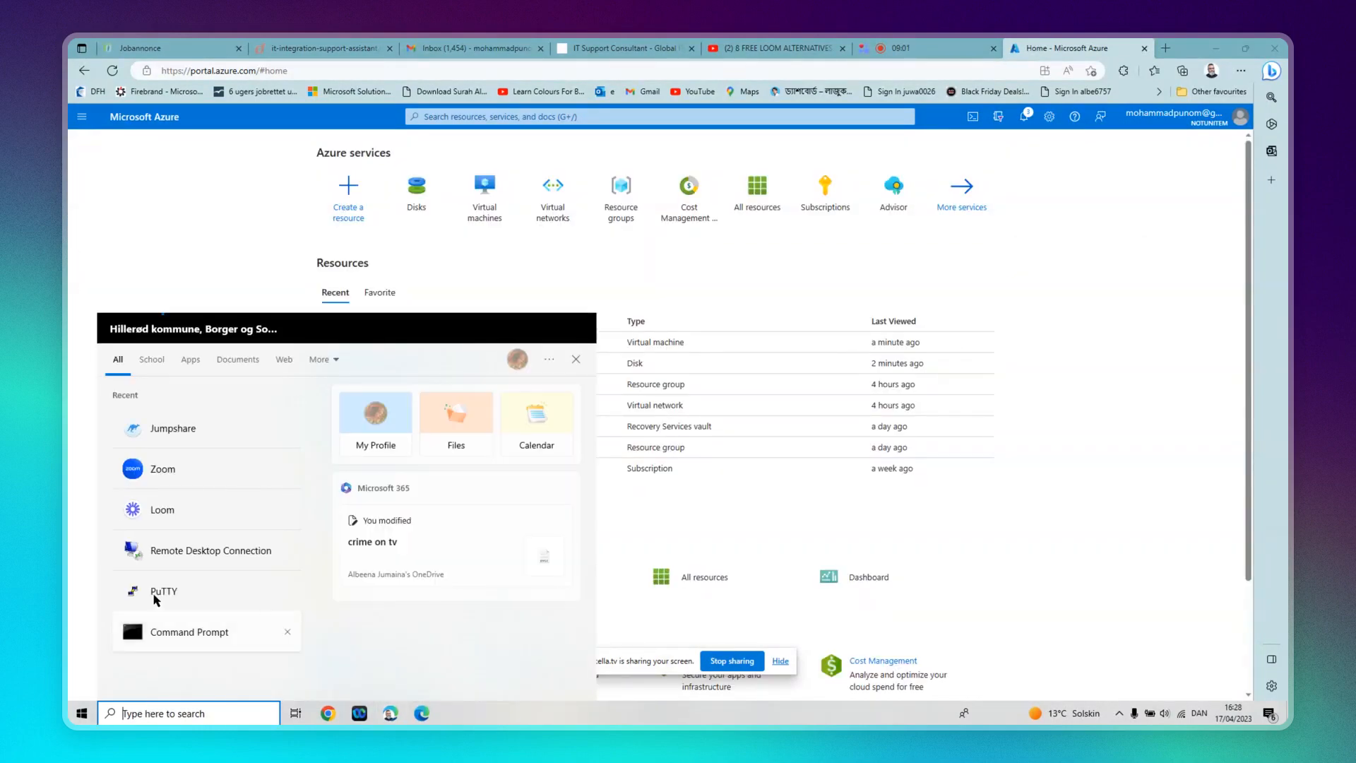
left_click(170, 563)
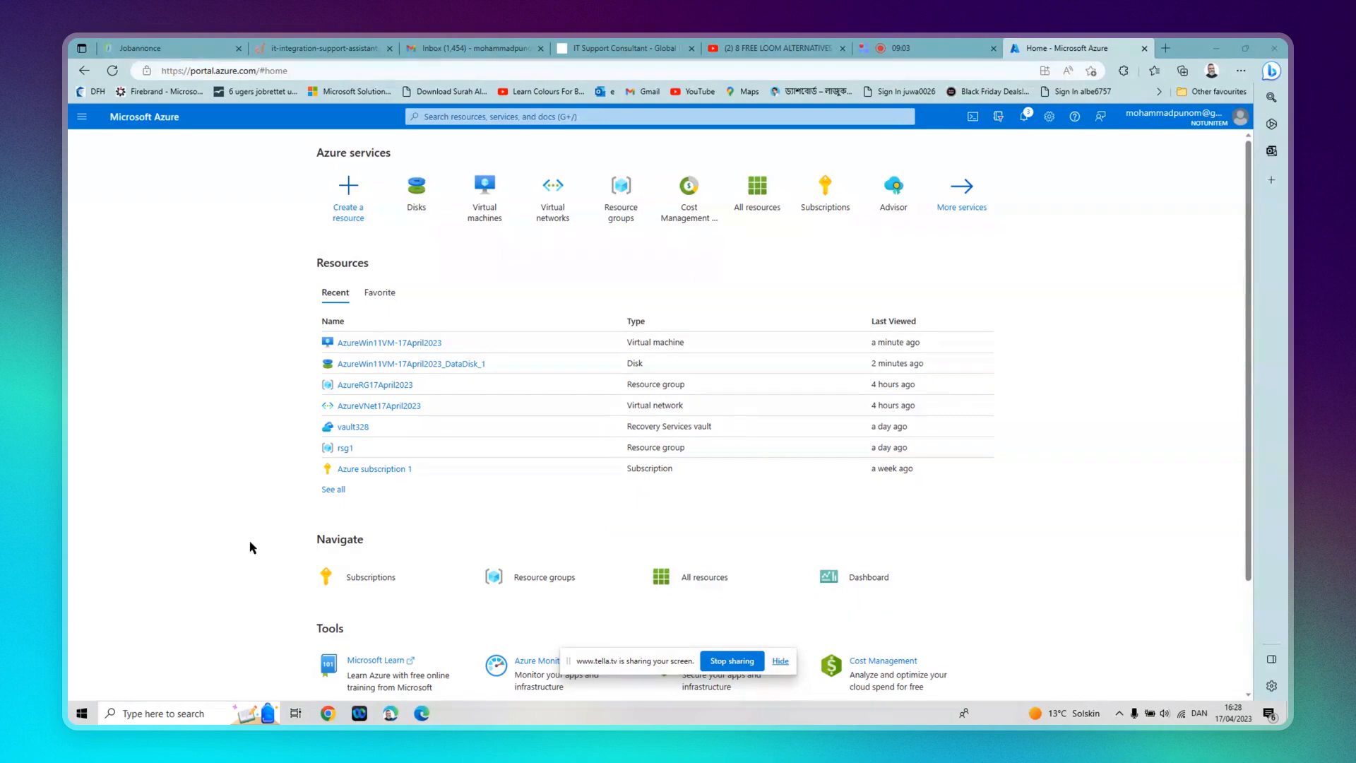
left_click(723, 312)
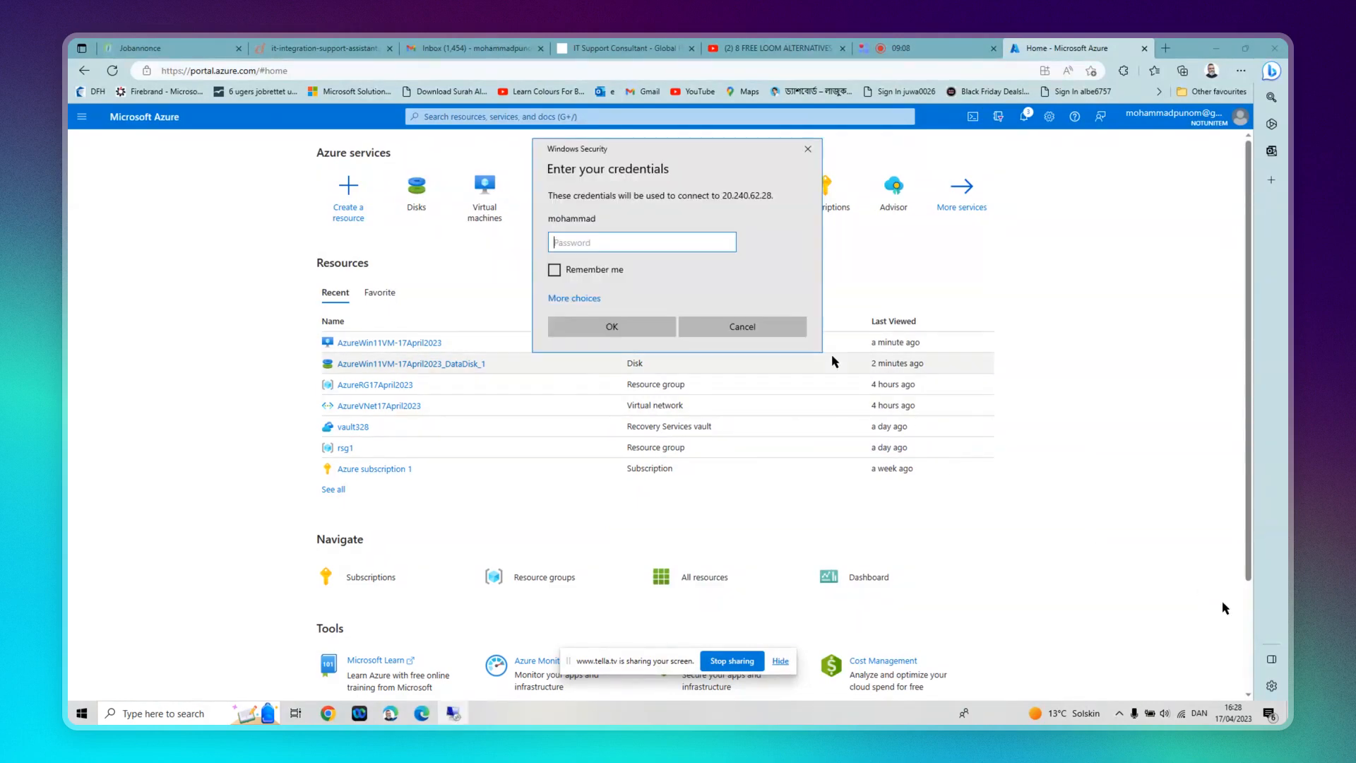
- Enter the virtual machine account's password and connect despite the certificate warning
type("*********")
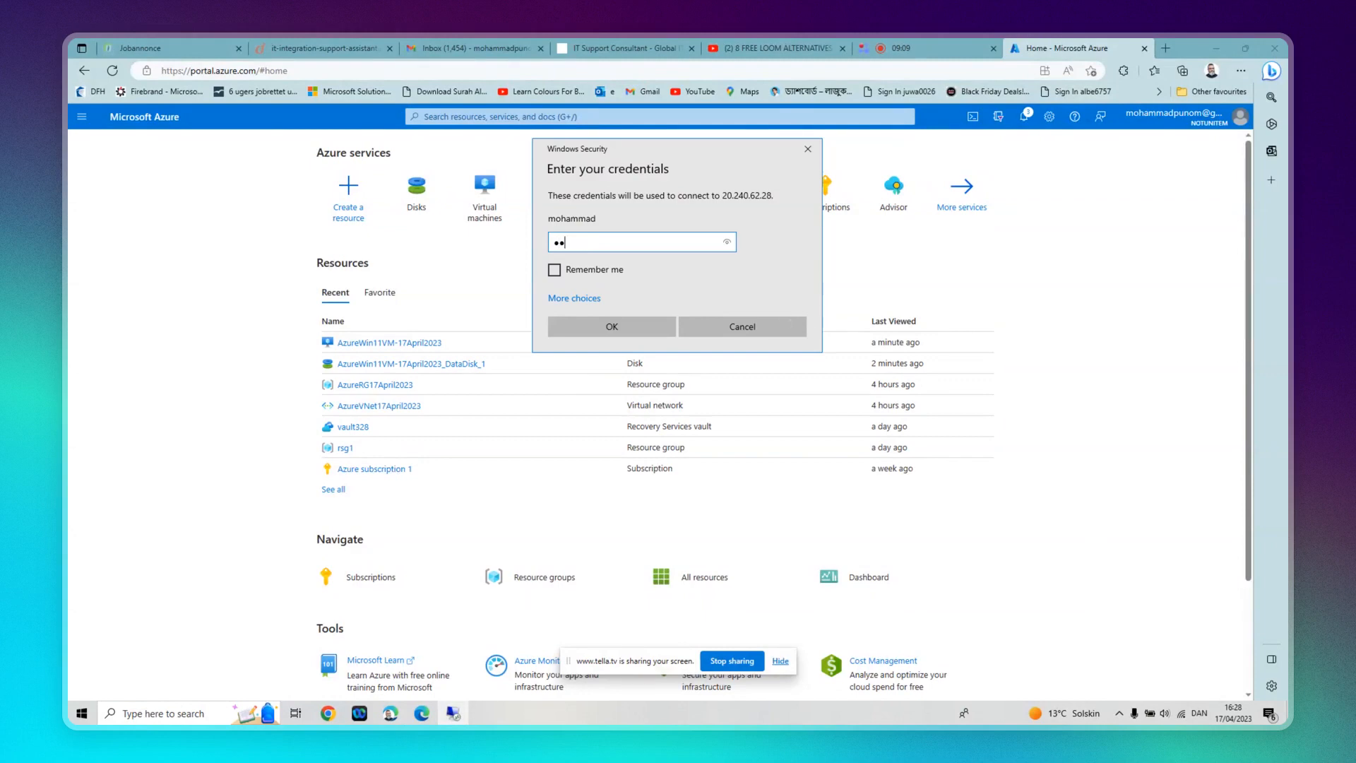
type("********")
key("Return")
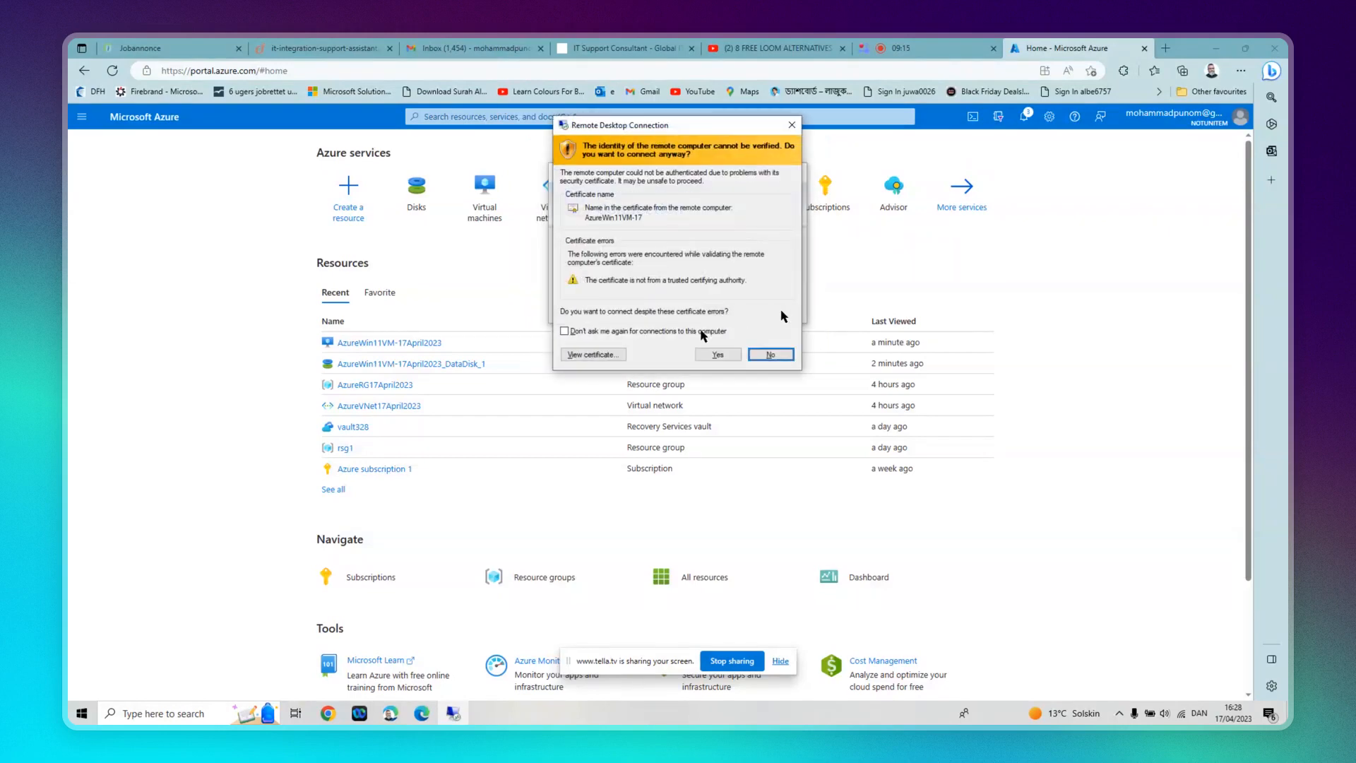
left_click(716, 354)
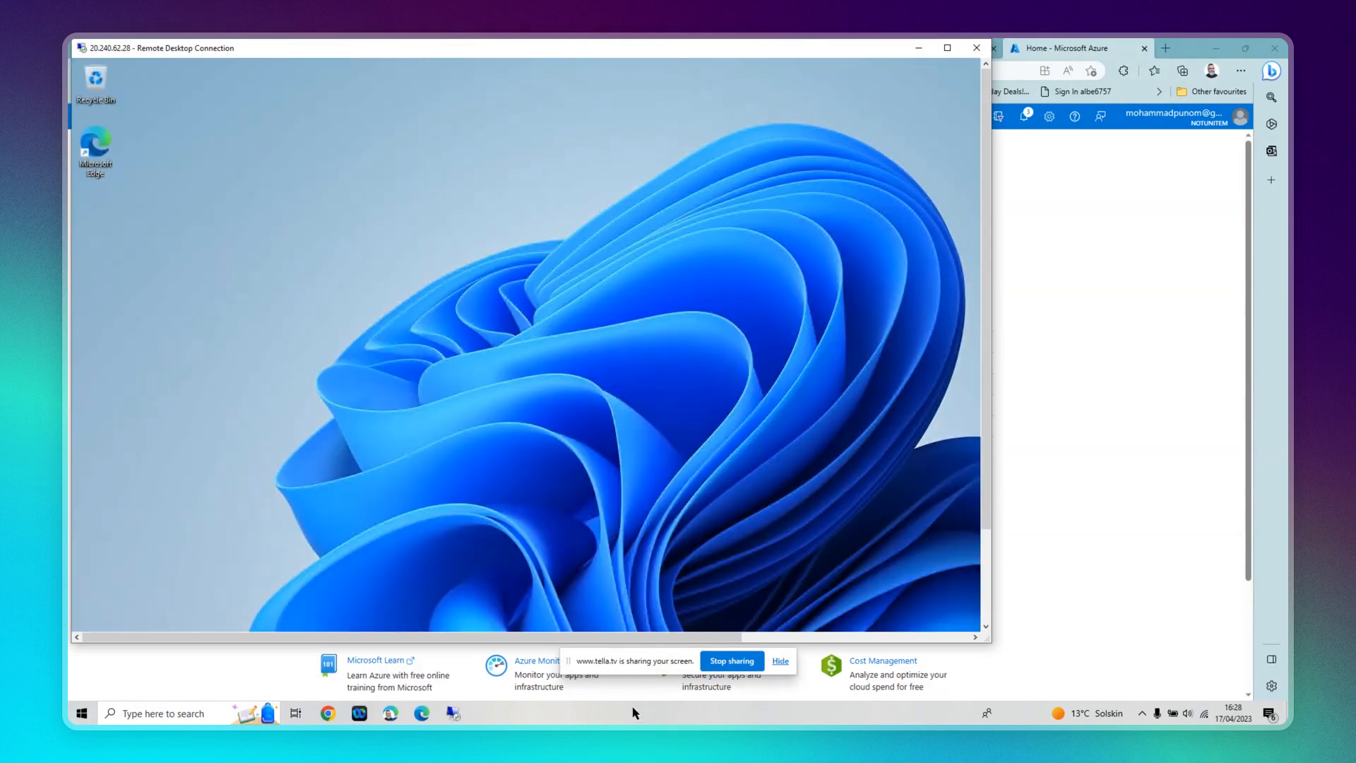
- Search for Disk Management on the remote Windows 11 machine and open the tool for creating and formatting hard disk partitions
left_click_drag(987, 434, 985, 571)
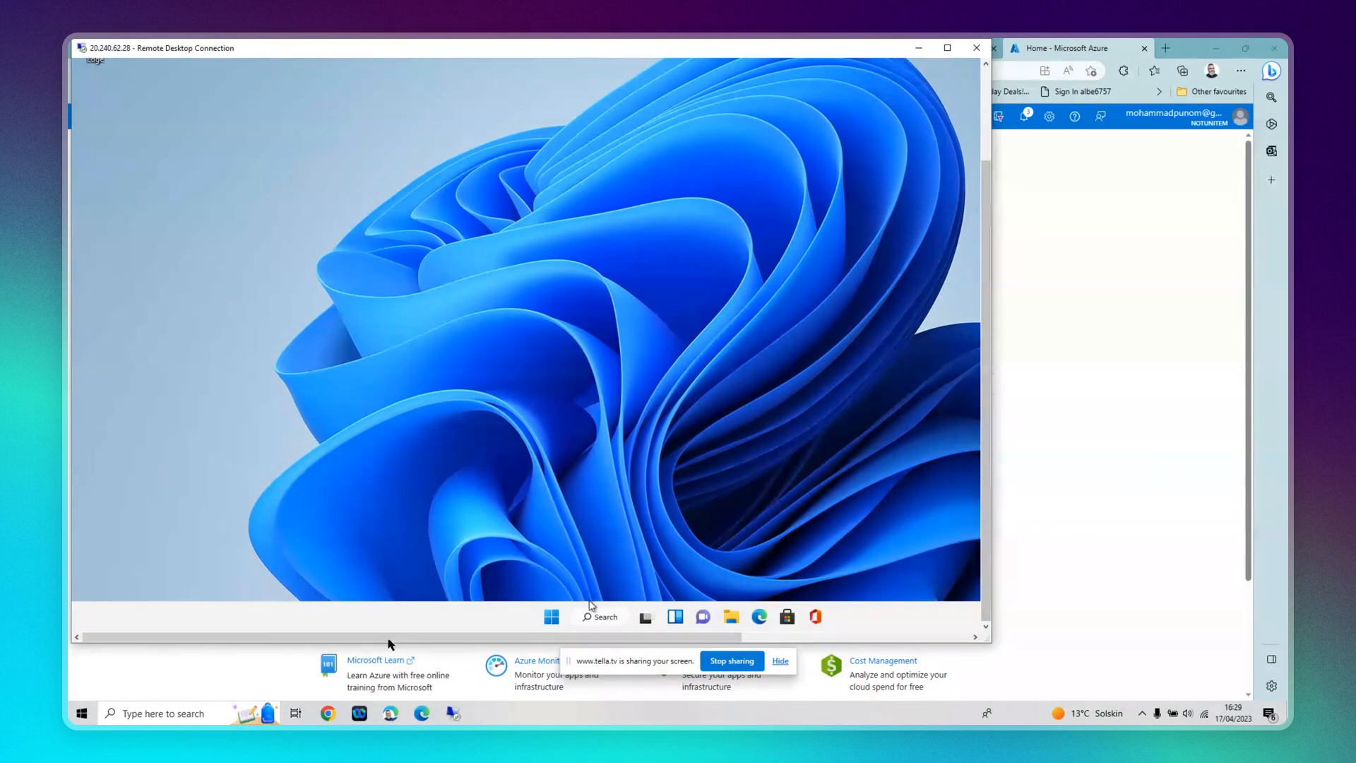
left_click(551, 615)
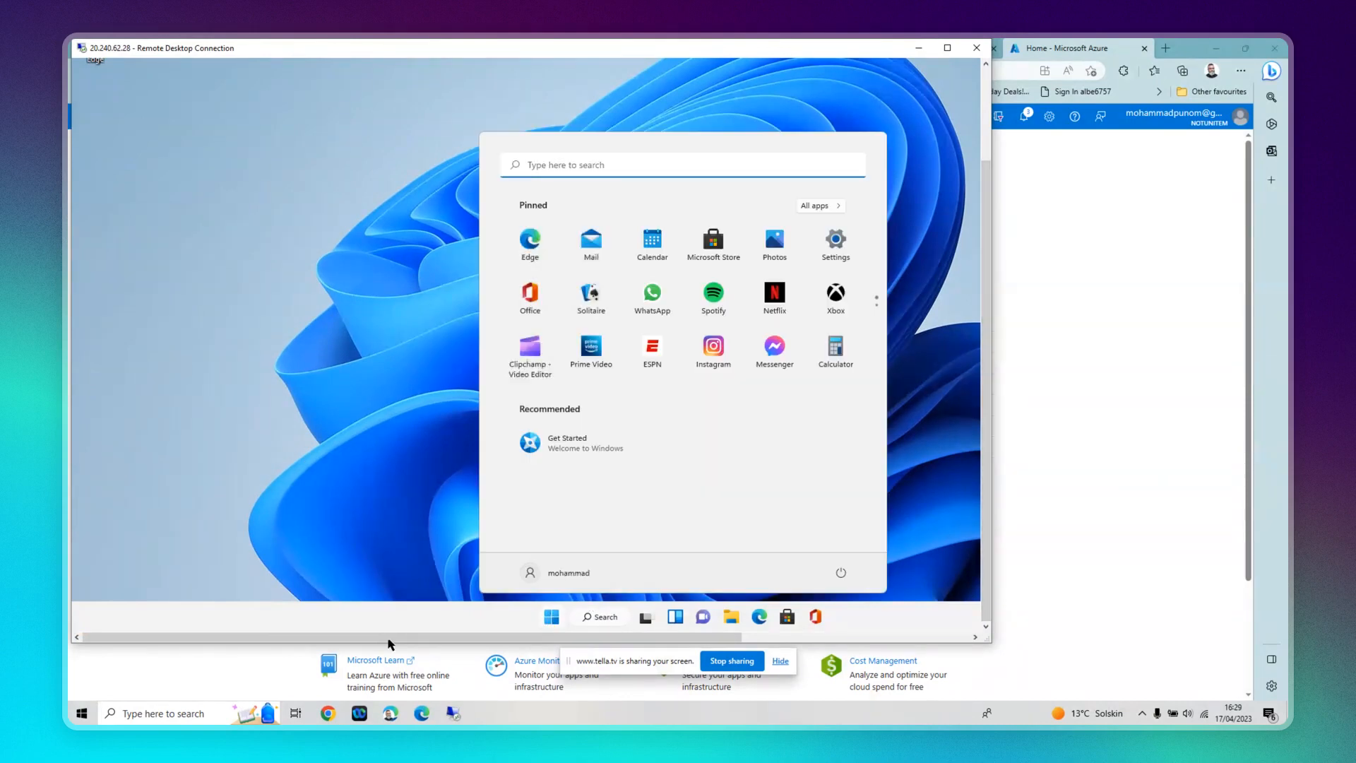
left_click(637, 160)
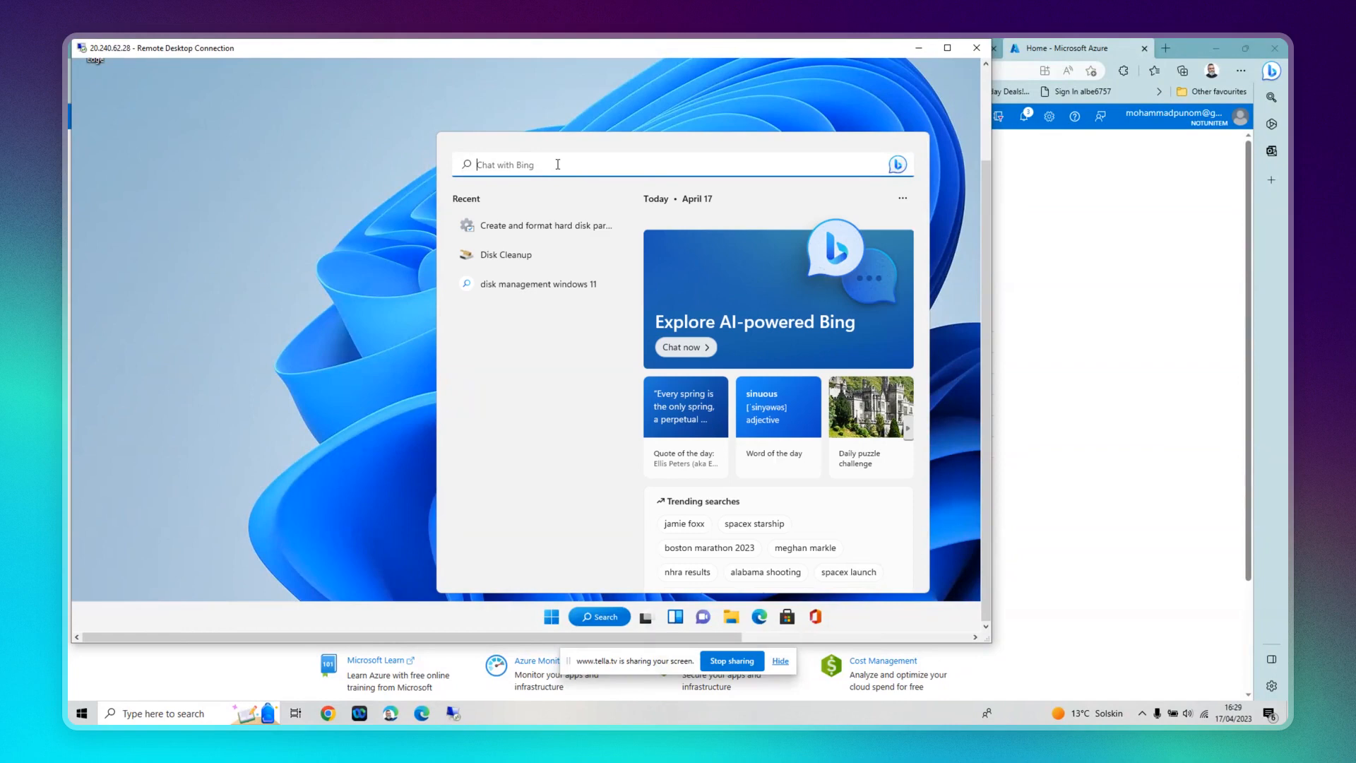
type("Disk")
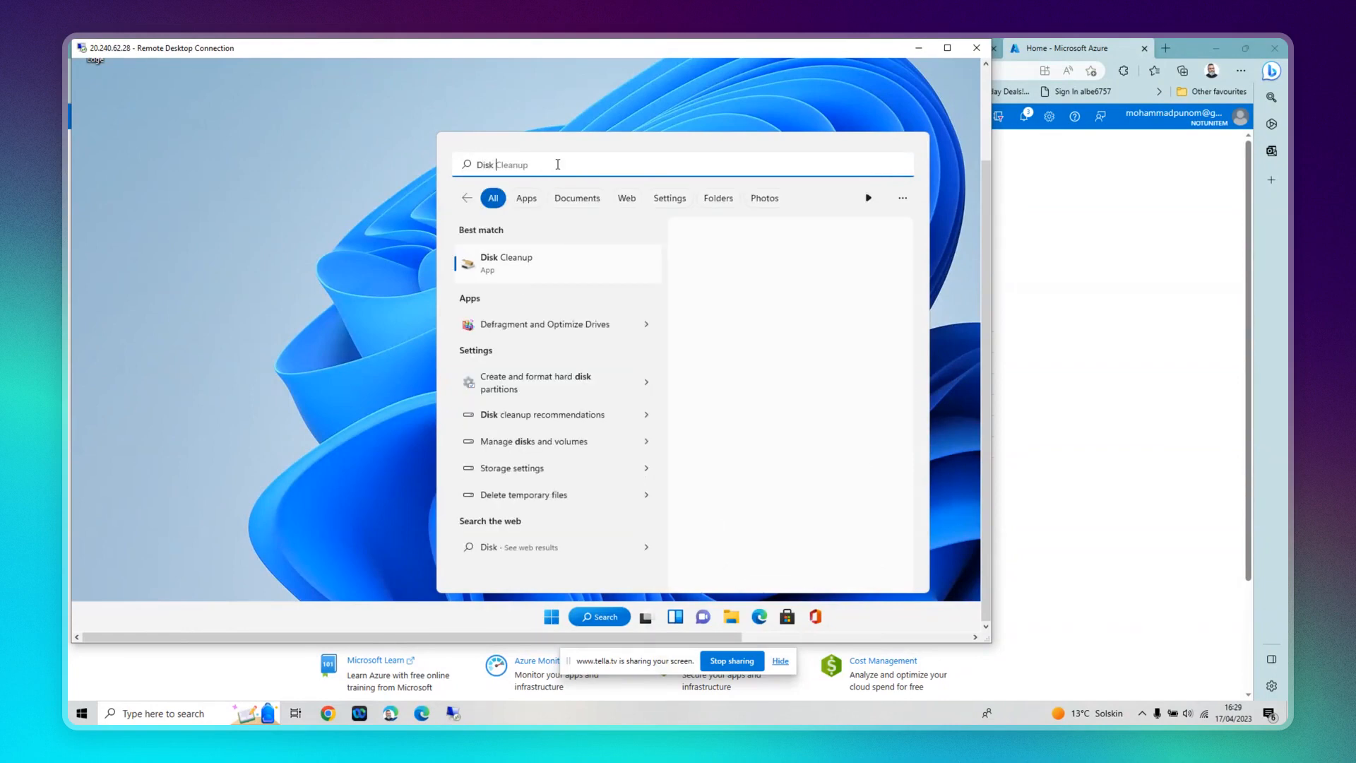
type(" Management")
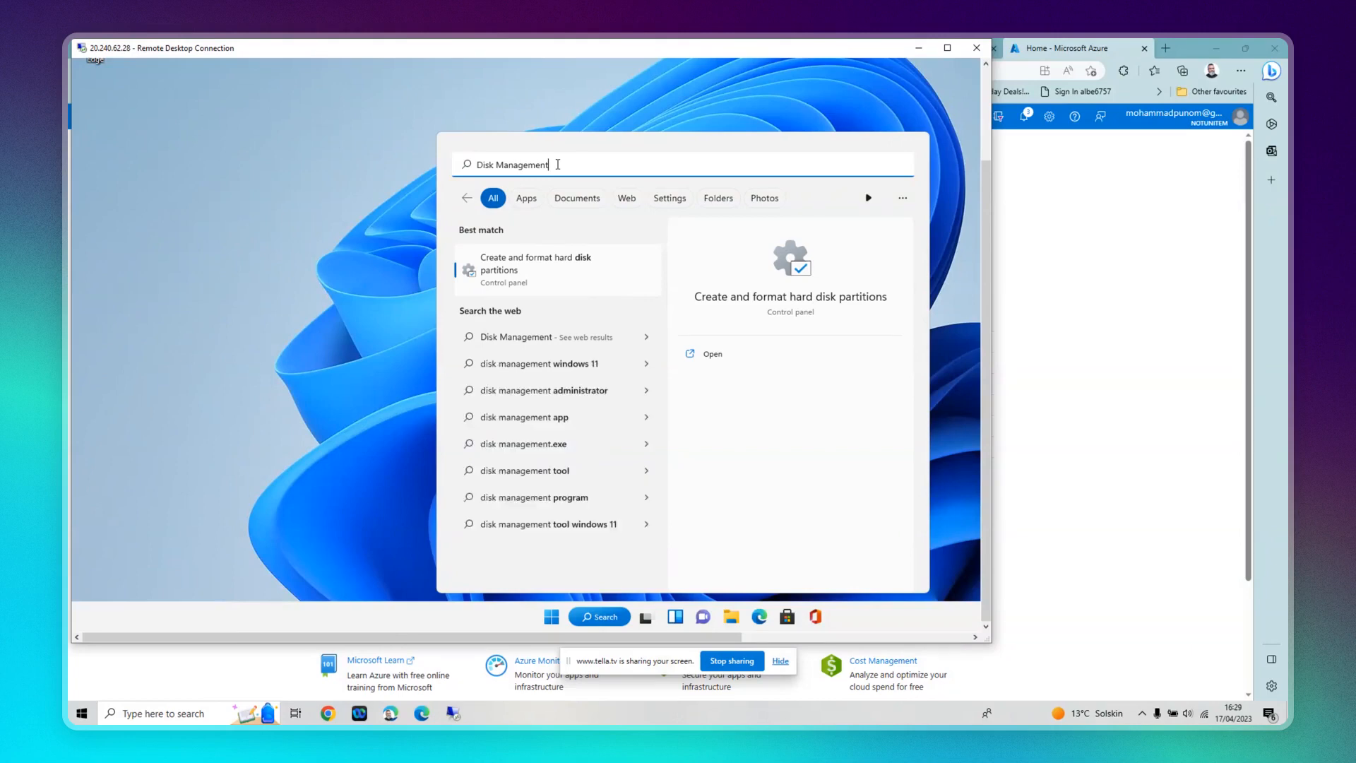
key("Return")
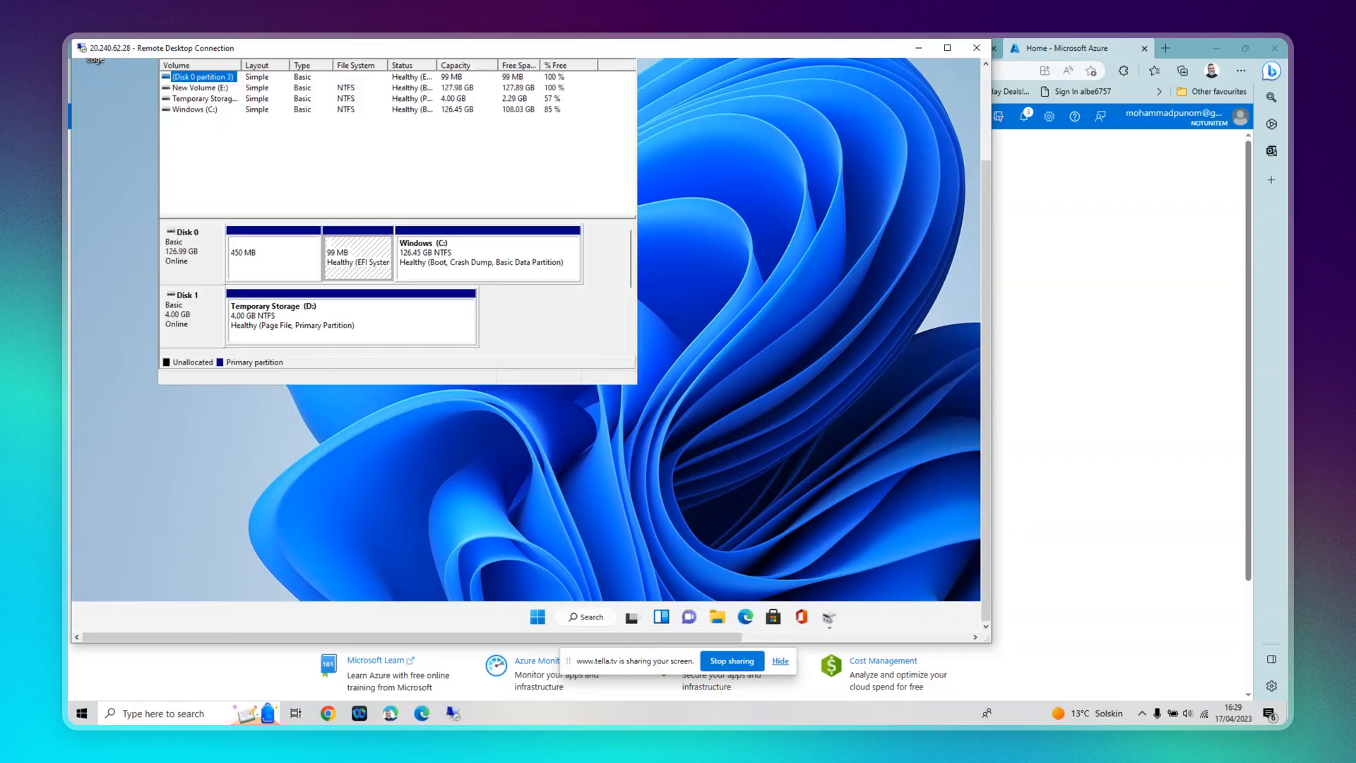
- Extend New Volume (E:) on Disk 2 with all 393216 MB of the adjacent unallocated space, using the Extend Volume Wizard
scroll(985, 281, "up", 2)
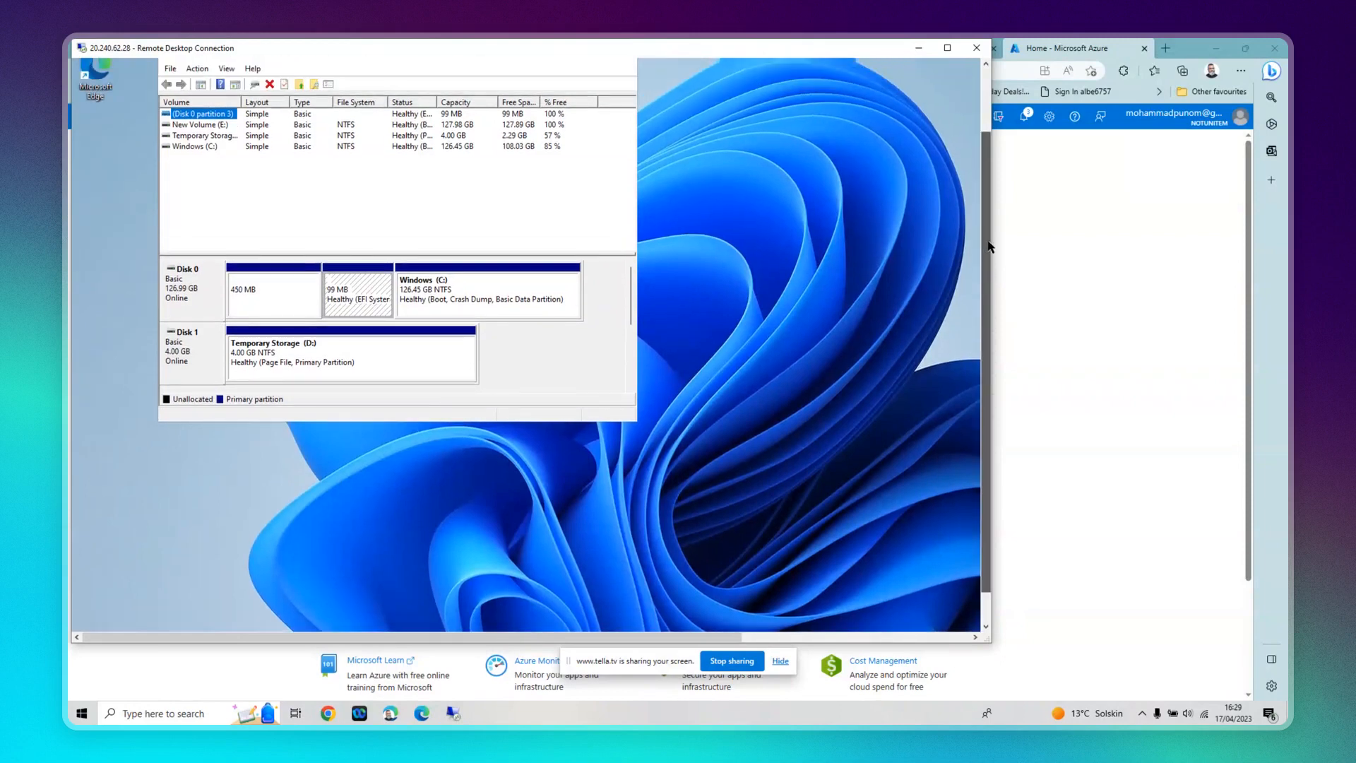
left_click_drag(630, 329, 627, 403)
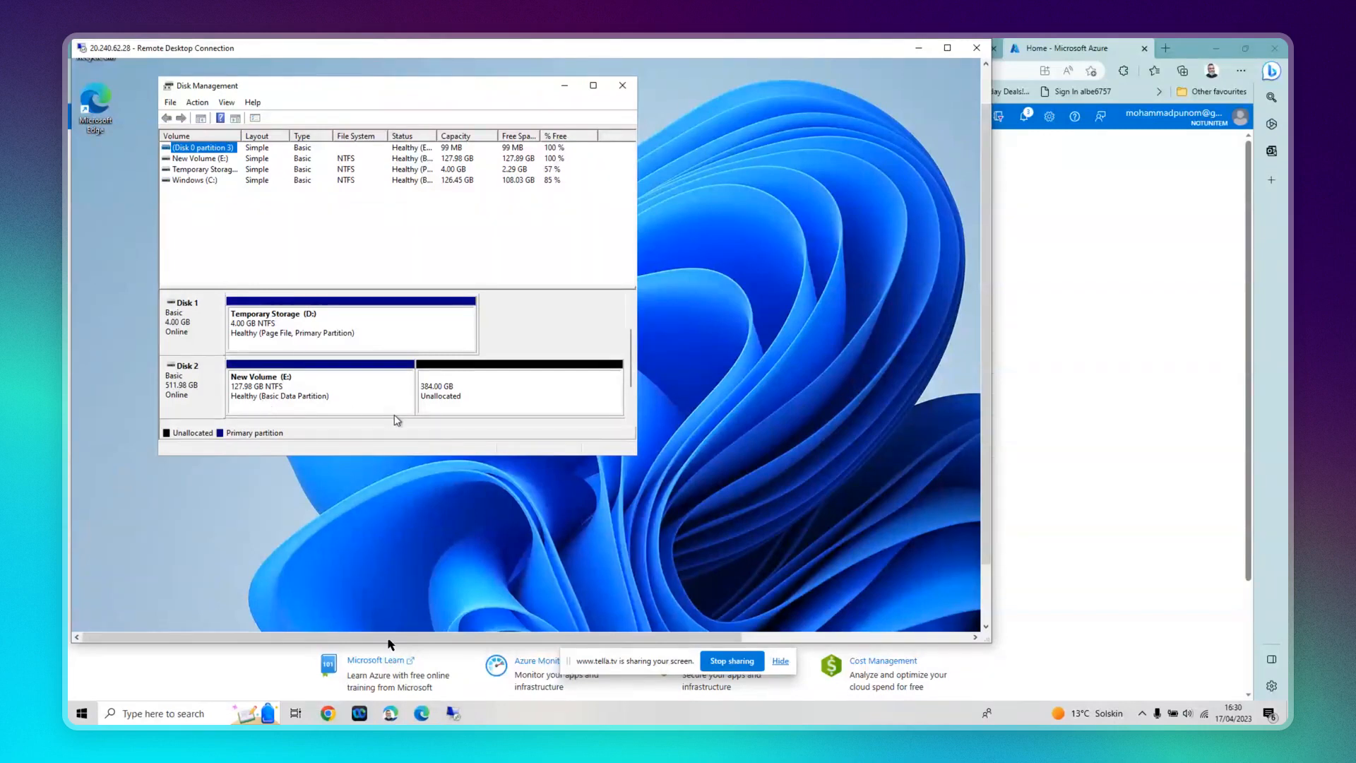
right_click(503, 380)
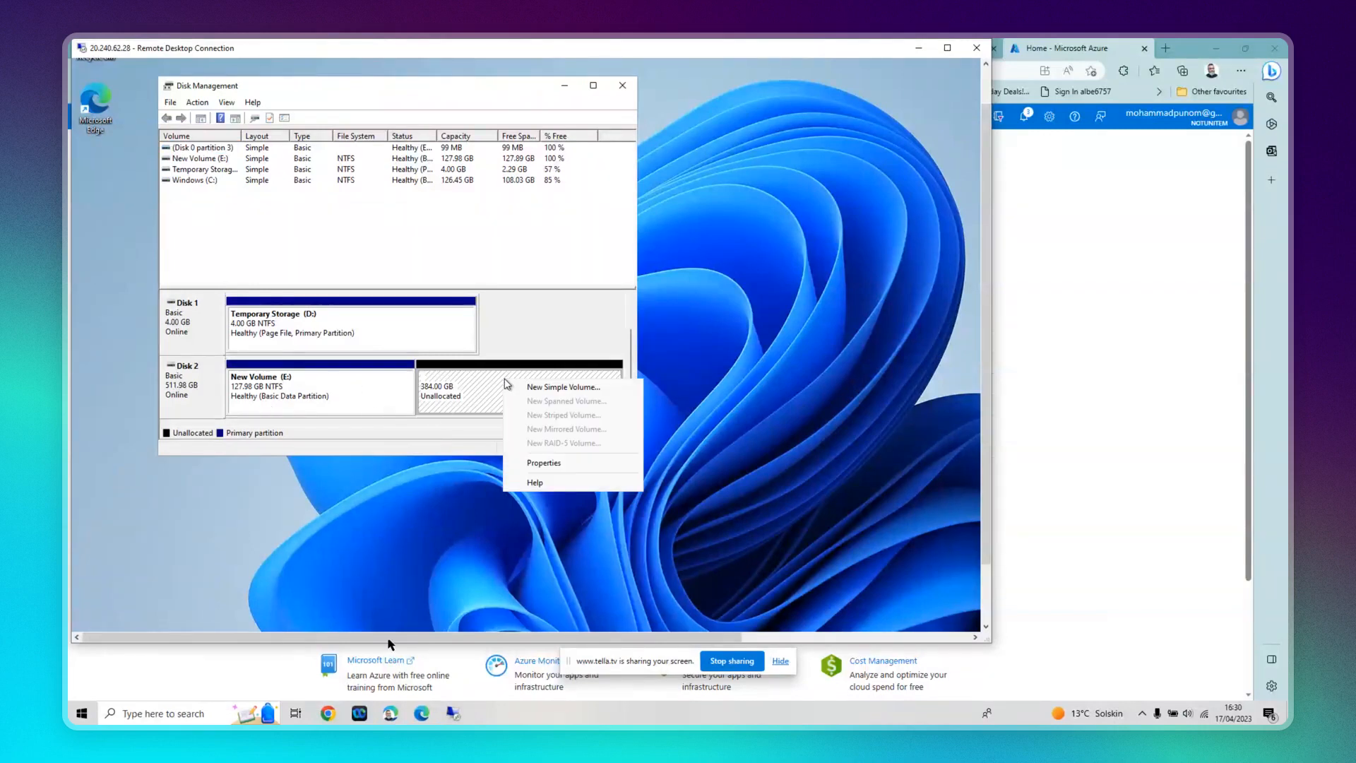
right_click(365, 387)
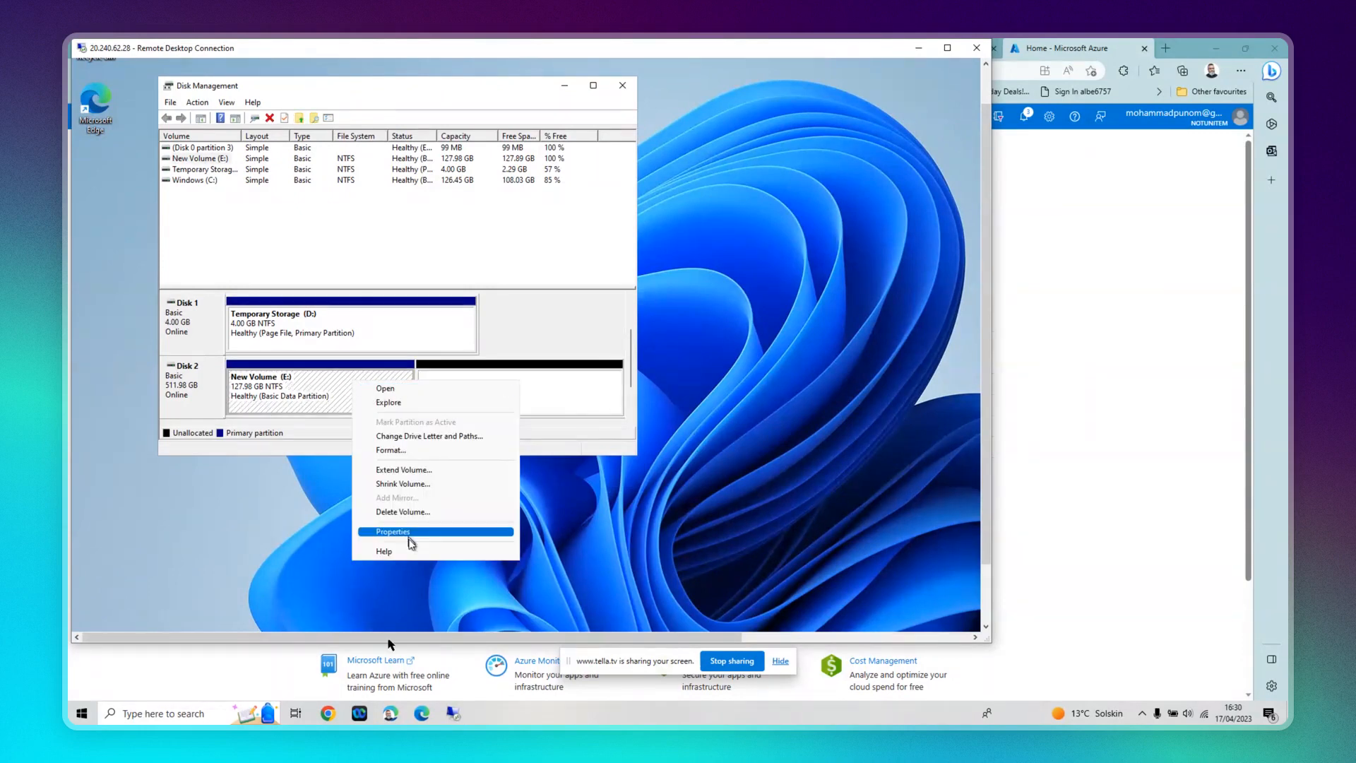
left_click(408, 470)
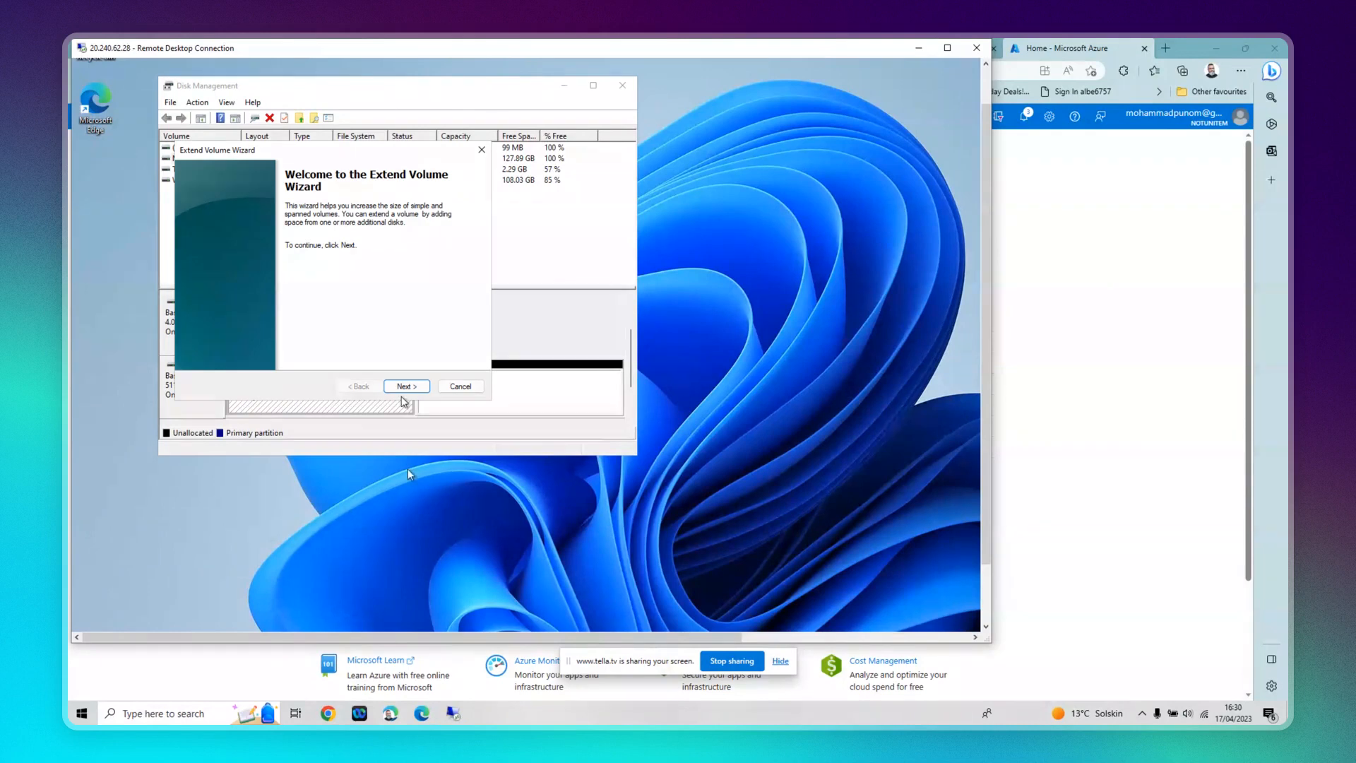
left_click(406, 386)
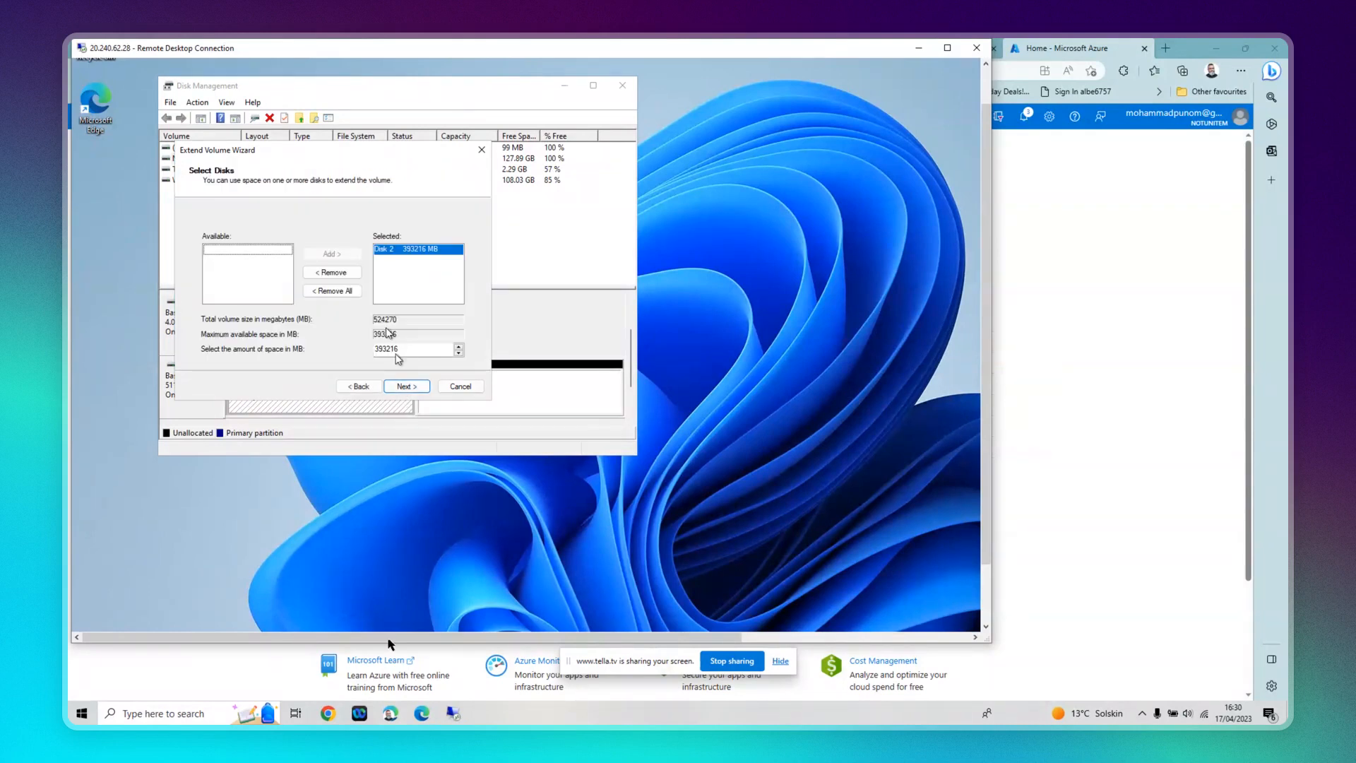
left_click(415, 389)
left_click(409, 387)
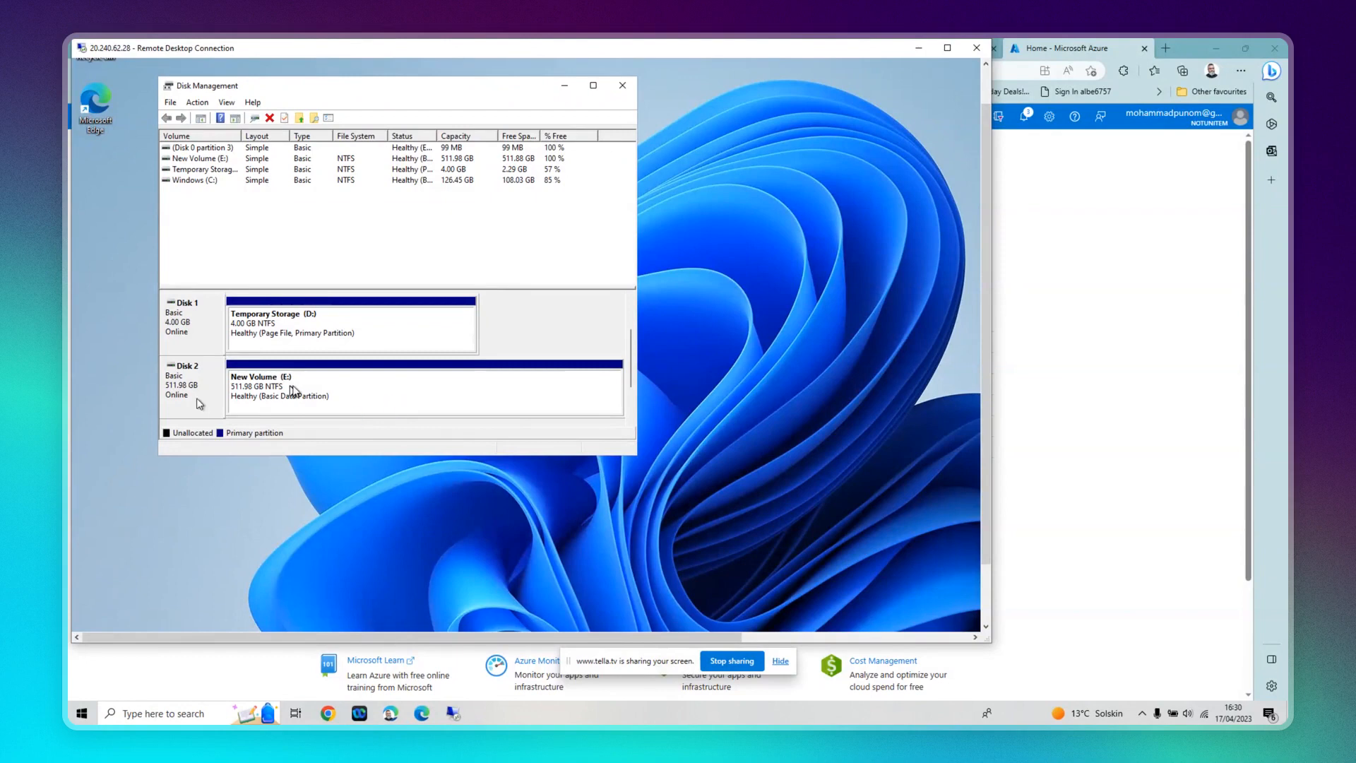
- Close Disk Management and disconnect the remote desktop session from the virtual machine
left_click(621, 85)
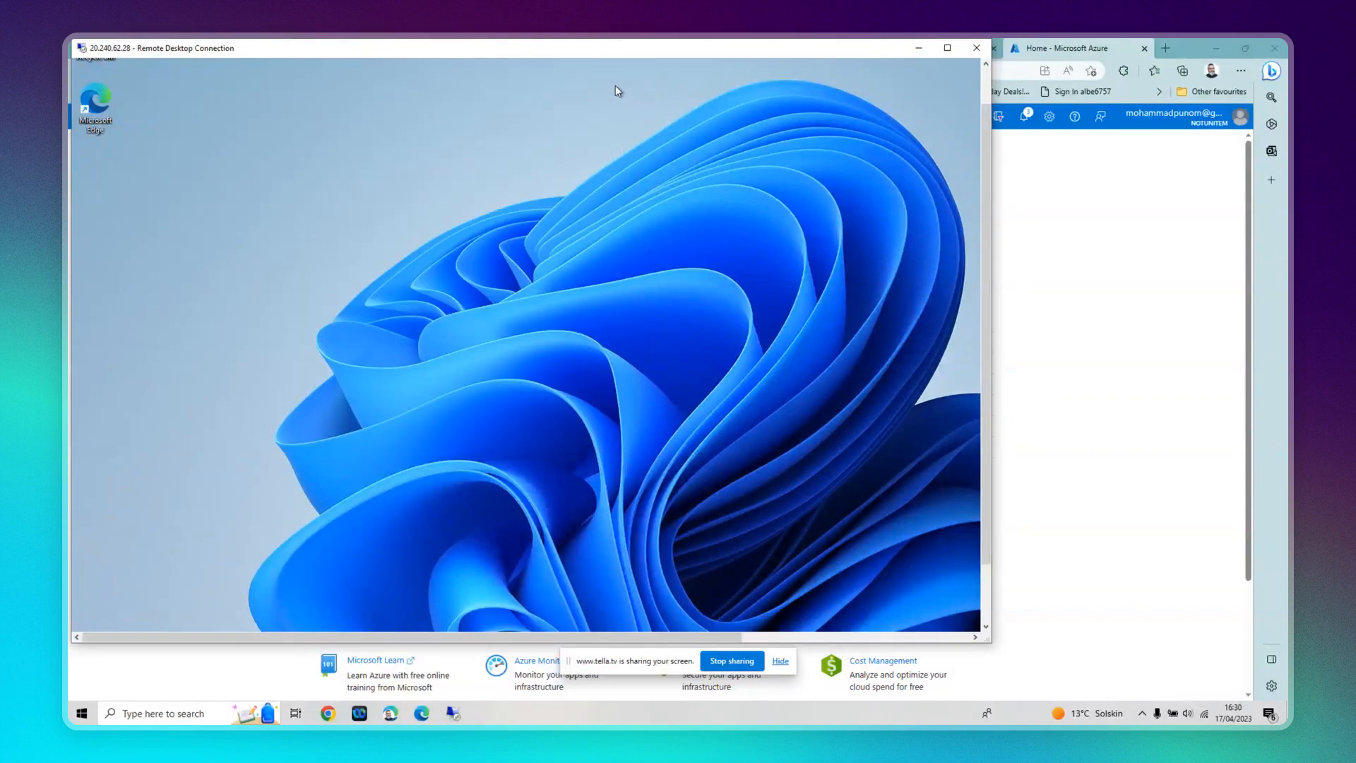
left_click(977, 48)
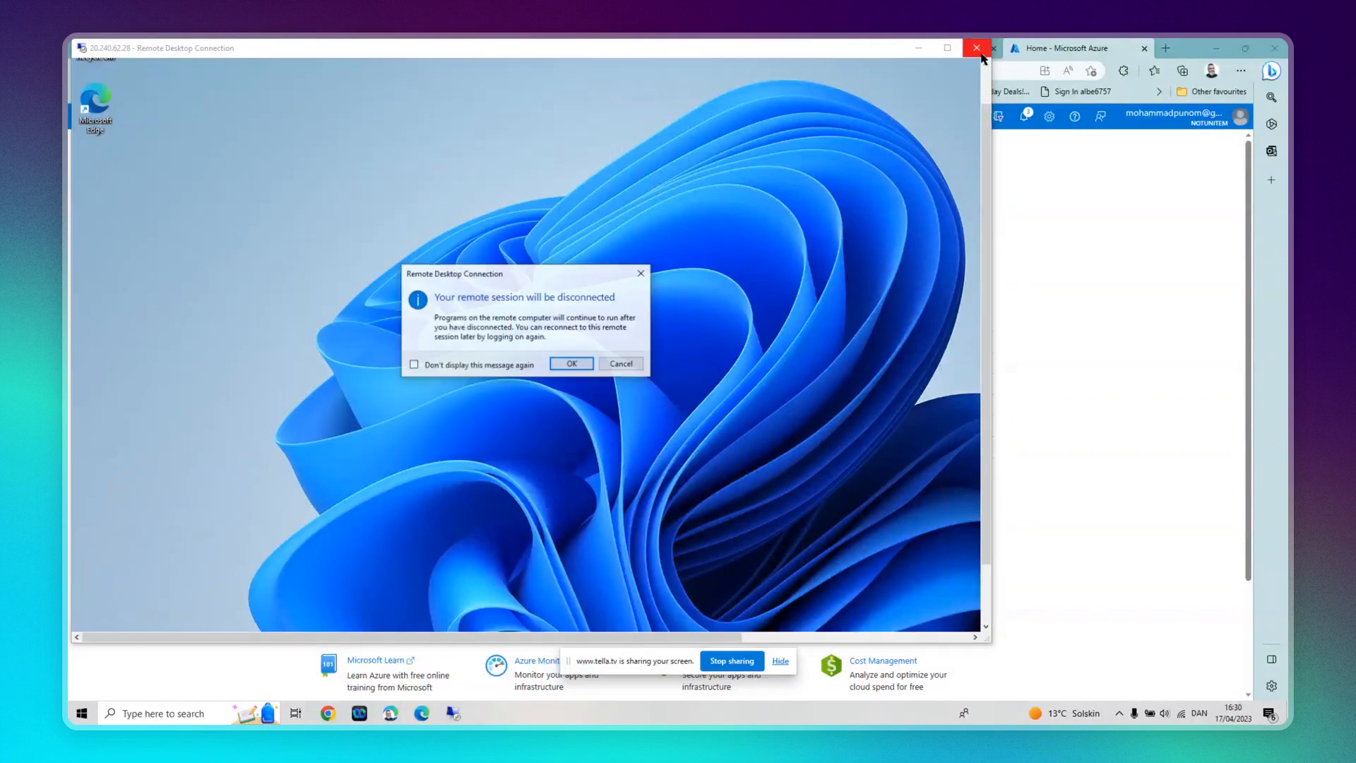
left_click(570, 364)
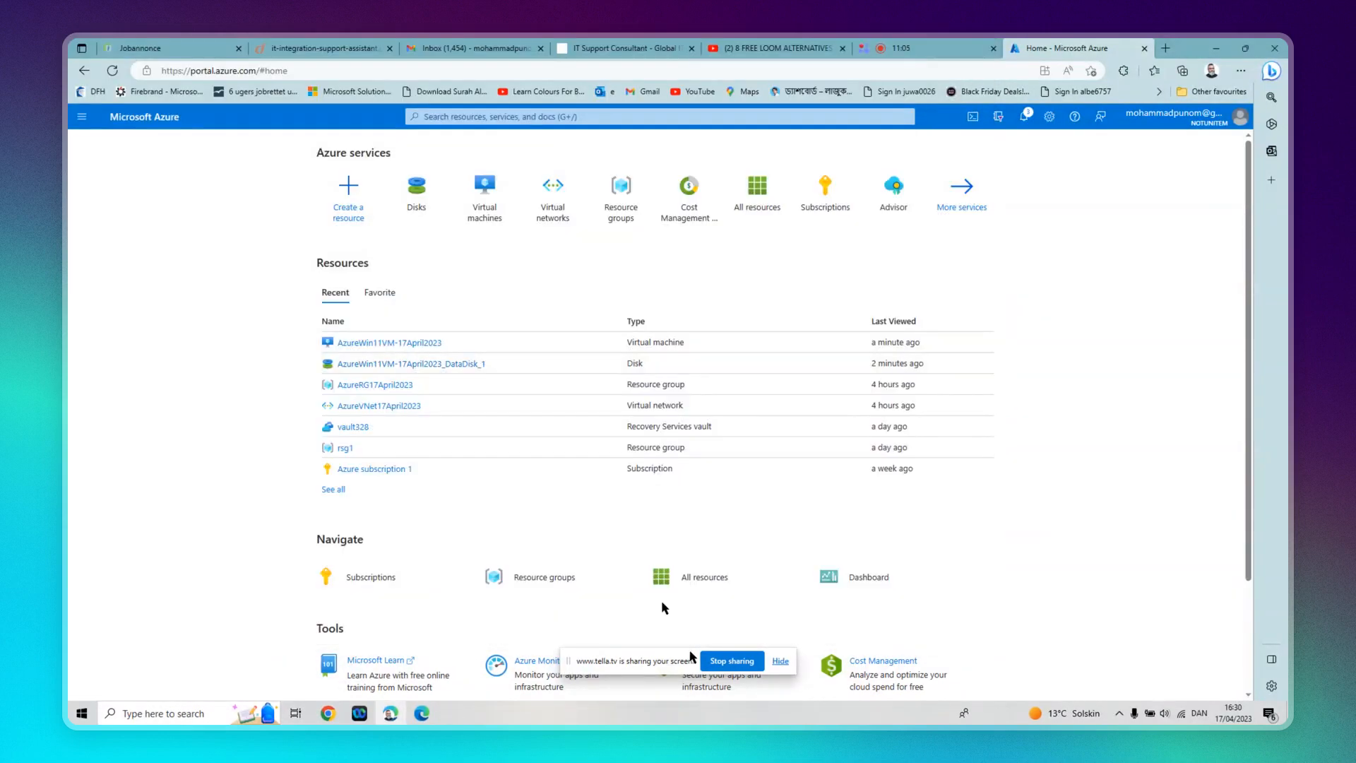